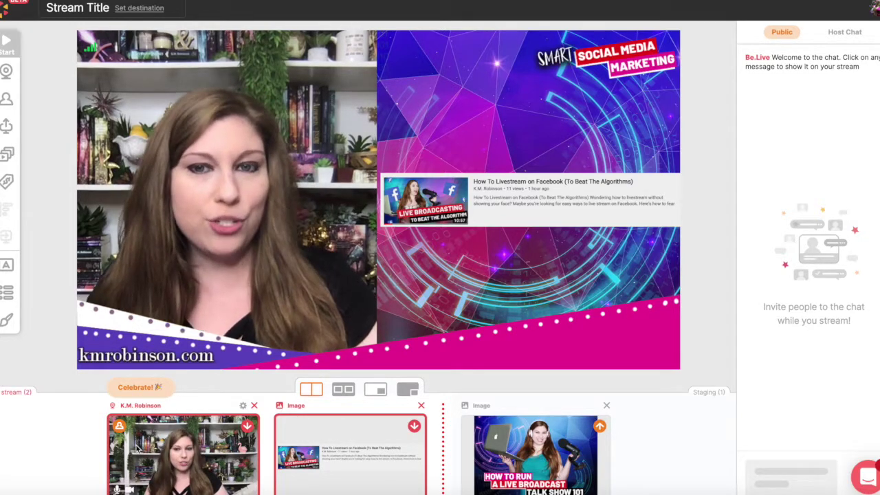
Move the "How To Livestream on Facebook" image off the stream to staging, leaving only the camera live
click(415, 426)
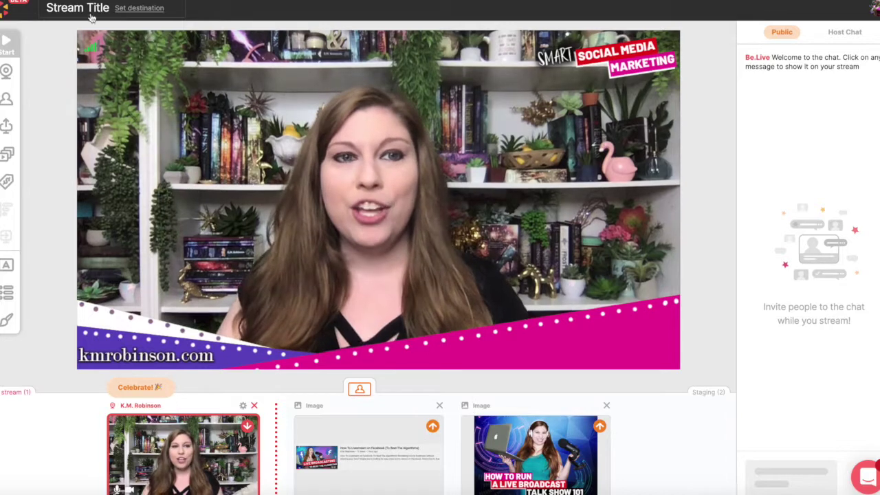
Examine the stream settings offered for a Facebook destination, and close them without saving
click(176, 9)
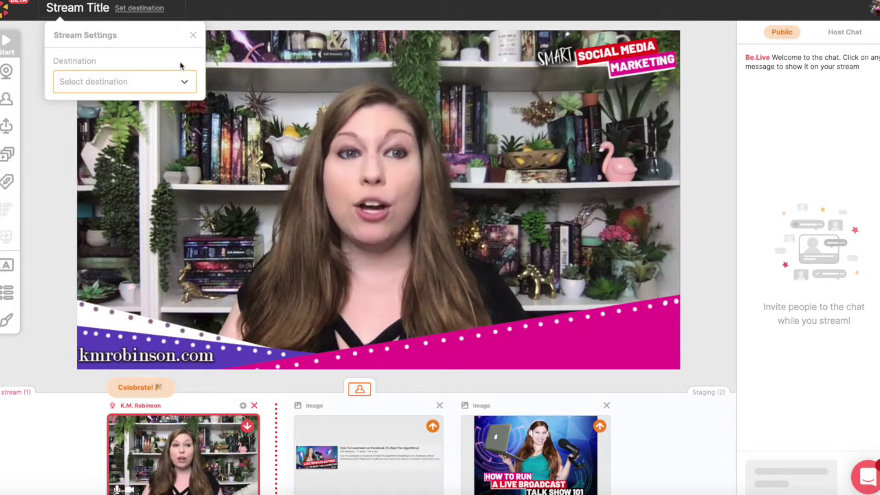
click(186, 83)
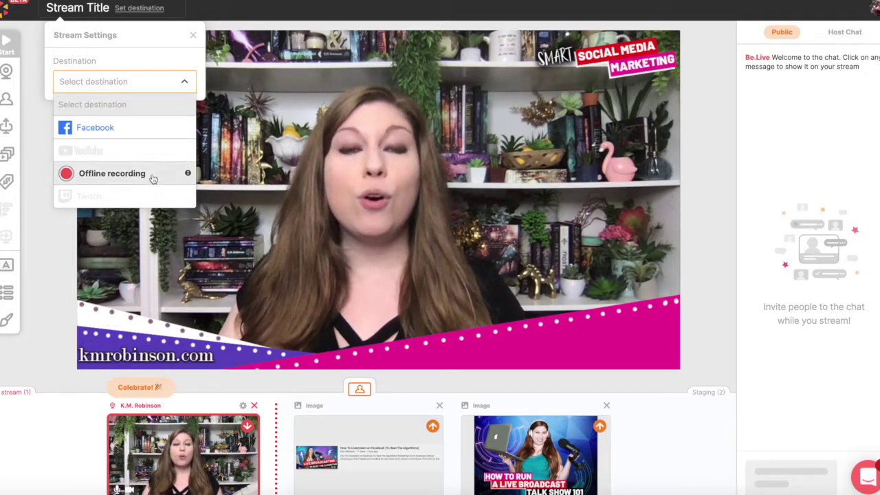
click(140, 130)
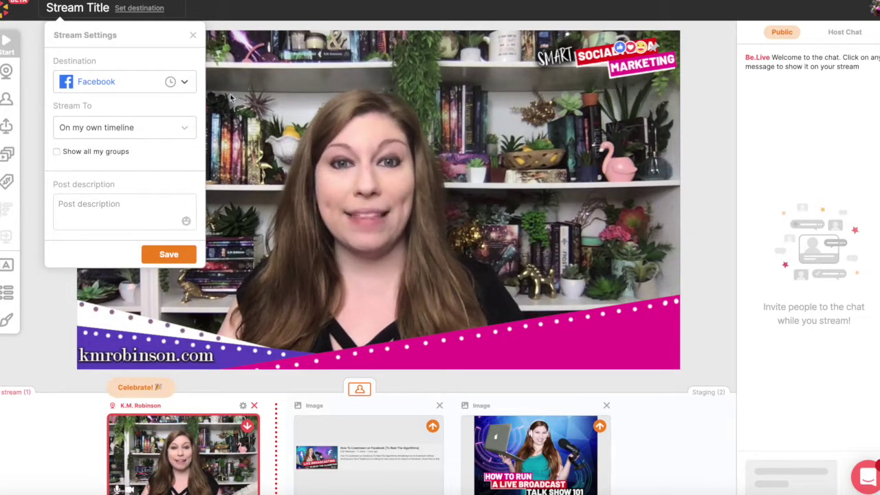
click(206, 61)
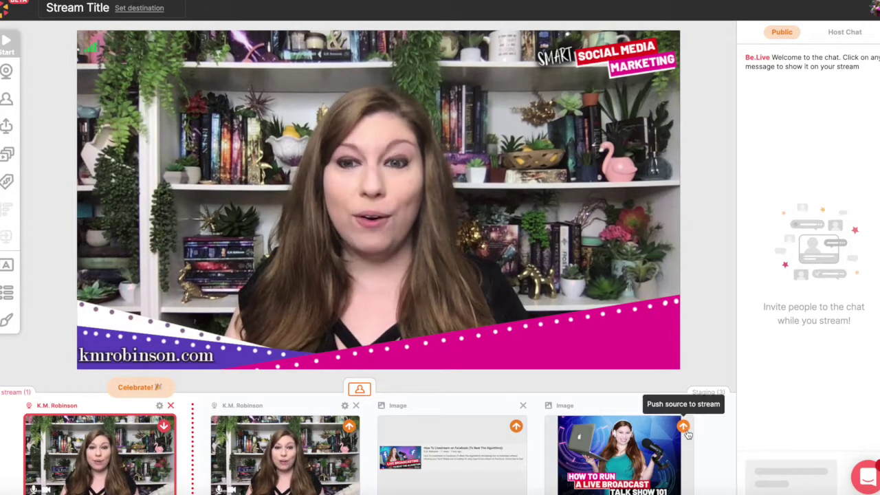
Show the "How to Run a Live Broadcast Talk Show 101" image alone in full view on the stream, and return it to staging
click(684, 428)
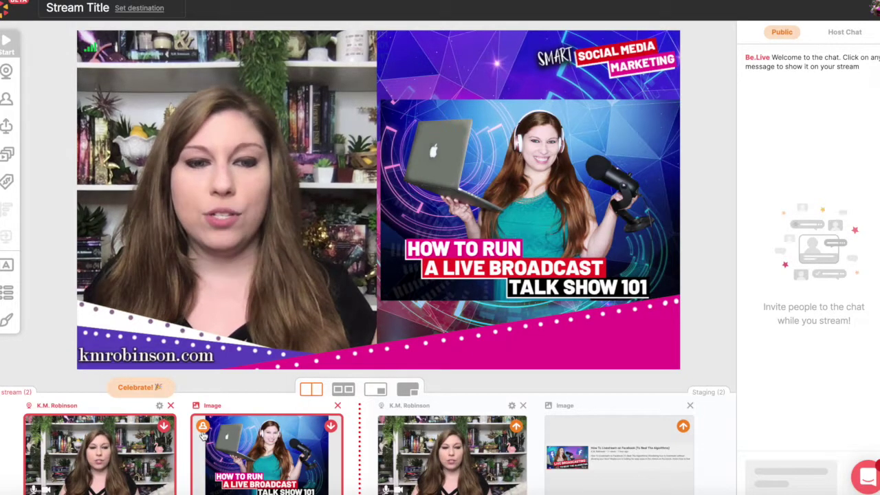
click(202, 428)
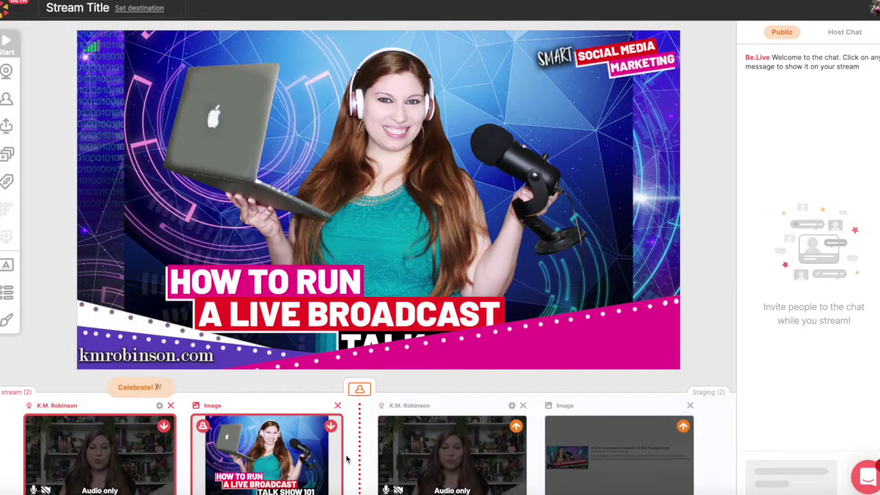
click(330, 427)
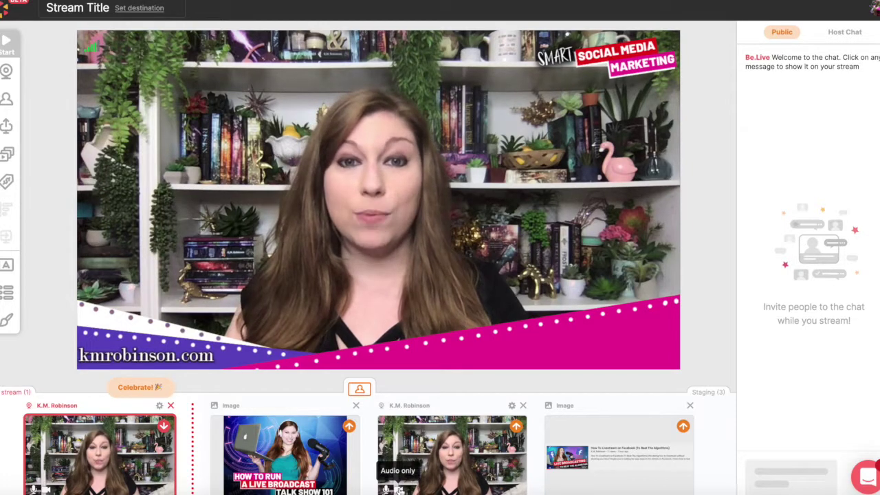
Remove the duplicate camera source from staging and open the talk show image's name for editing
click(522, 404)
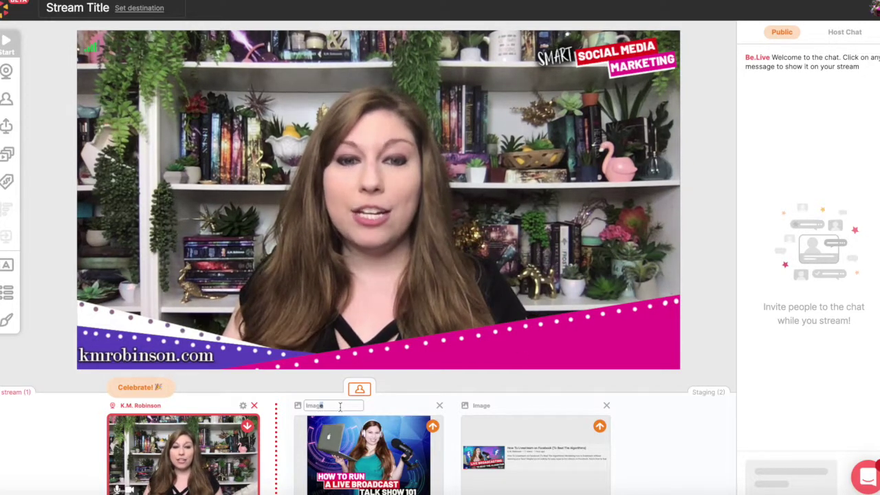
double_click(317, 406)
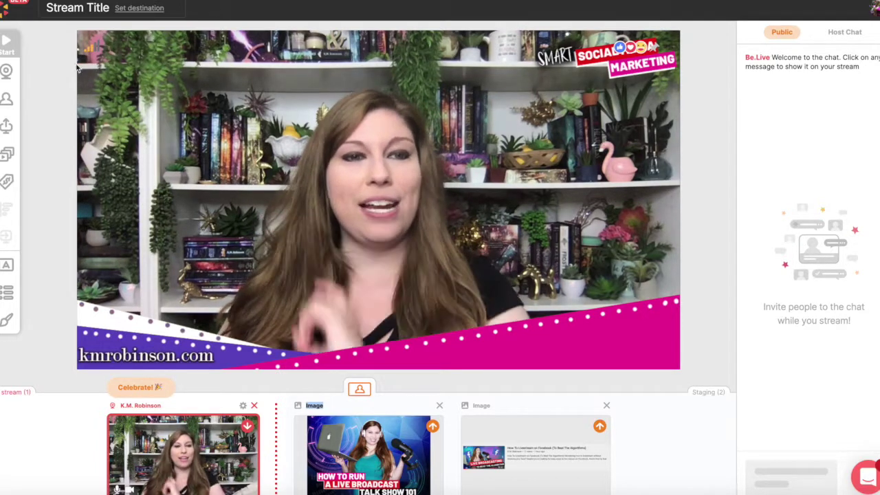
View the guest invite link and the screen-sharing source choices, and dismiss both without sharing anything
click(6, 98)
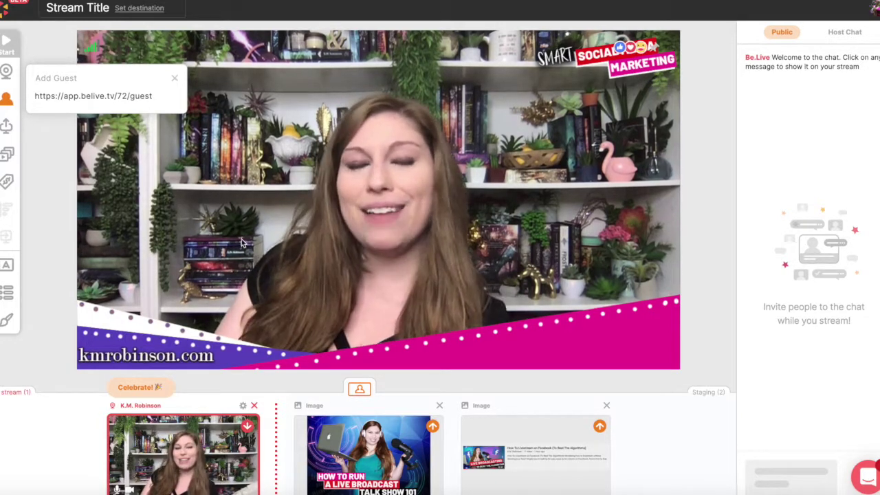
click(176, 81)
click(16, 140)
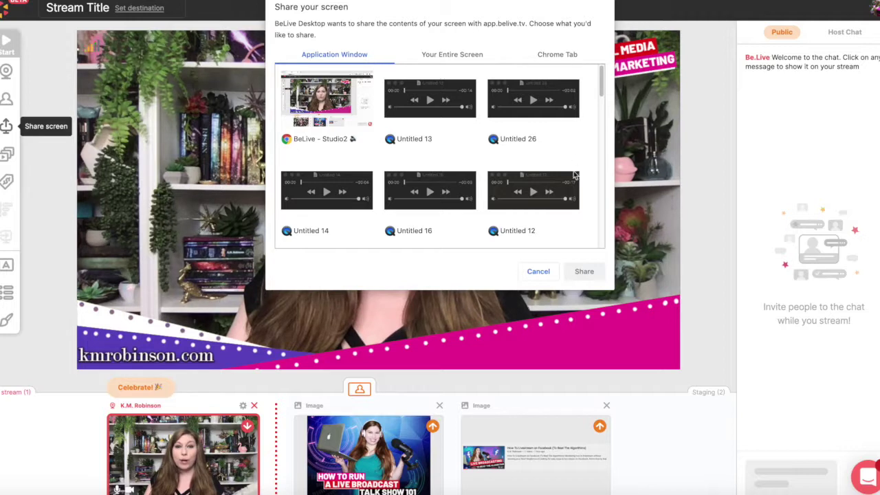
click(547, 275)
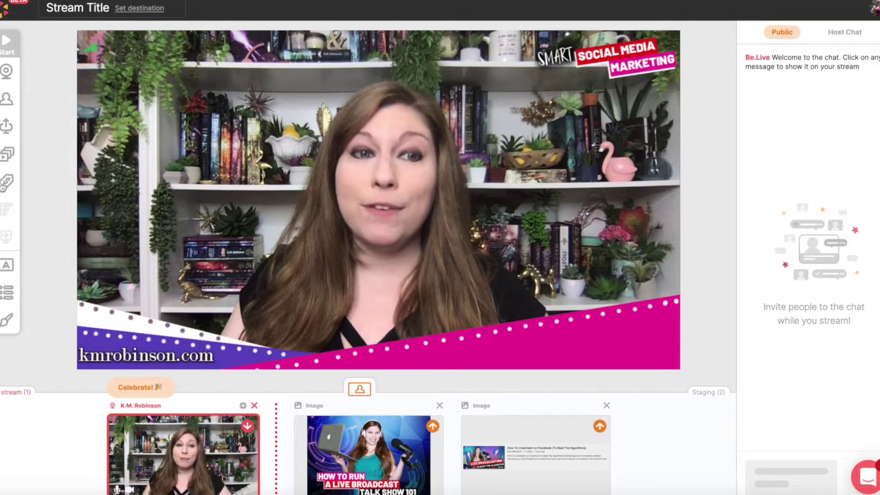
Put the $4 "product" item from the live shopping list "List Name" on the stream beside the camera
click(7, 184)
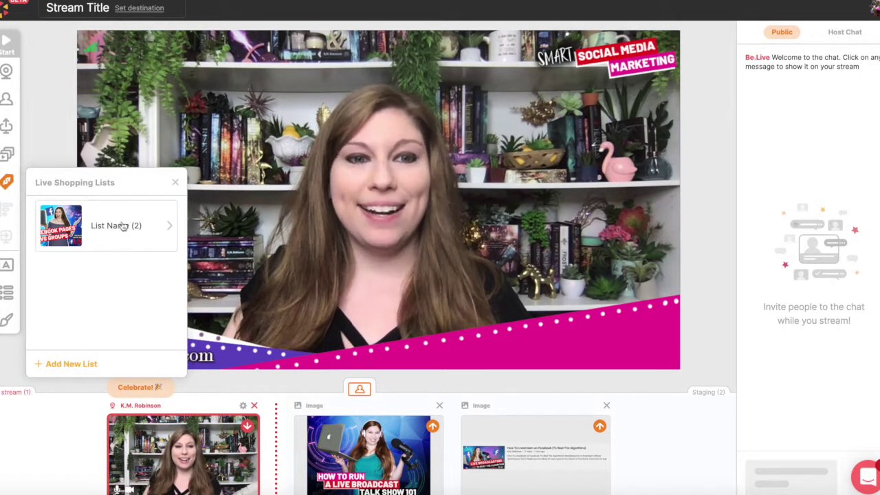
click(163, 229)
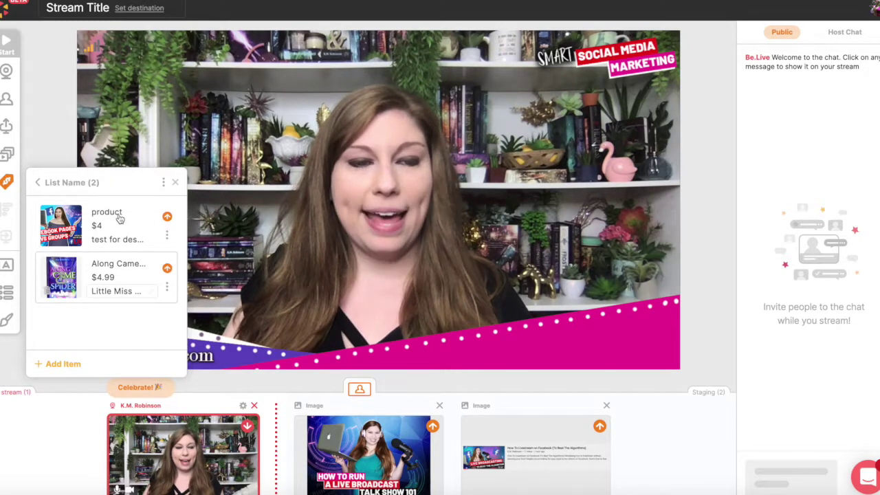
click(167, 217)
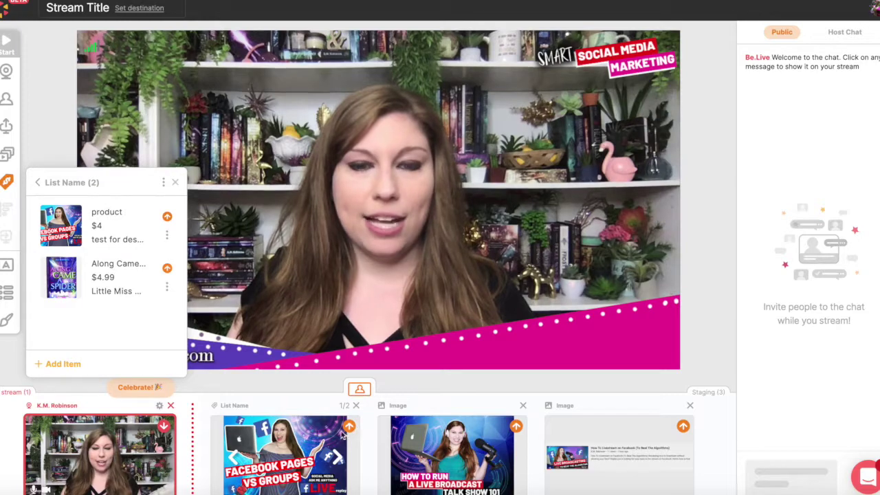
click(349, 427)
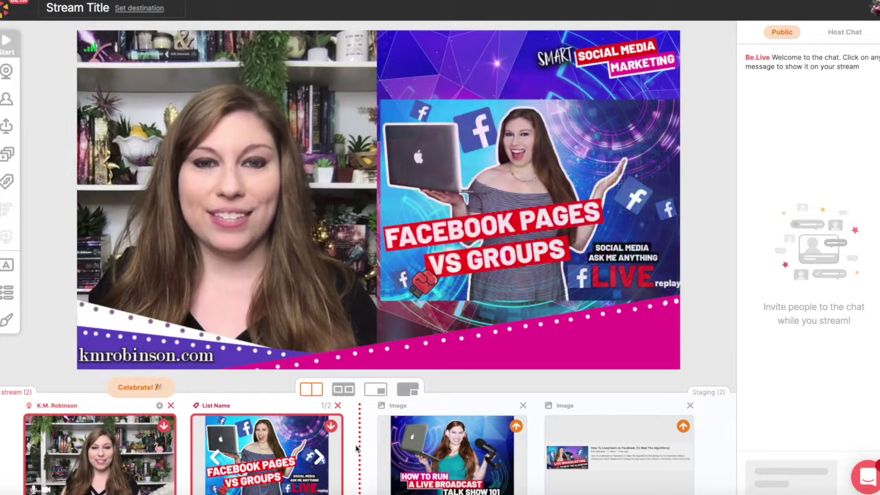
Remove the stream's overlay by applying None as the overlay
click(8, 321)
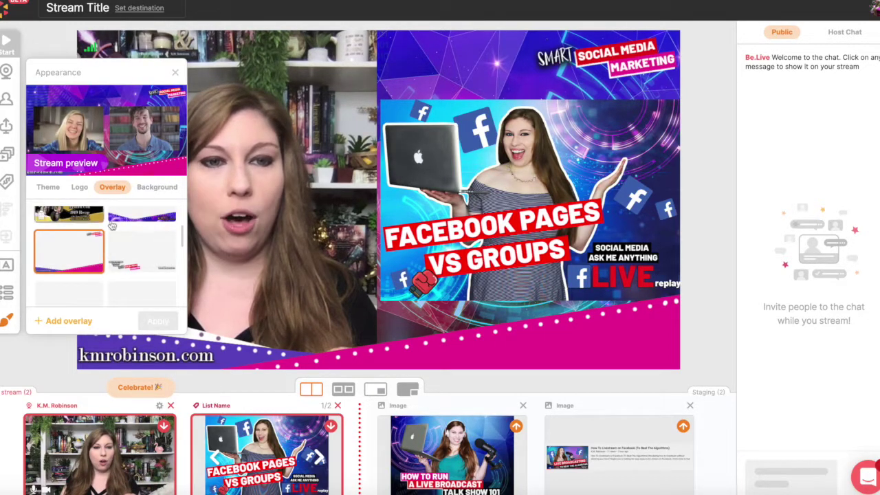
drag(183, 236, 156, 205)
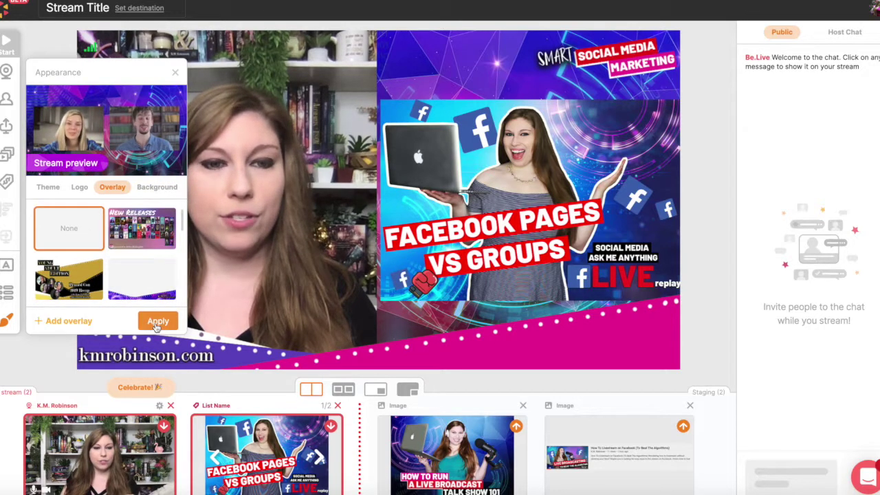
click(159, 321)
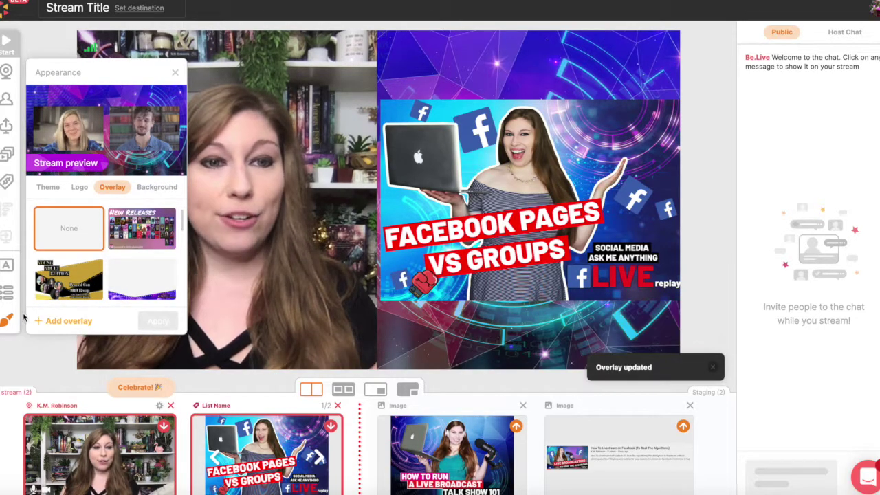
Apply the Modern theme to the stream and close the appearance settings
click(48, 189)
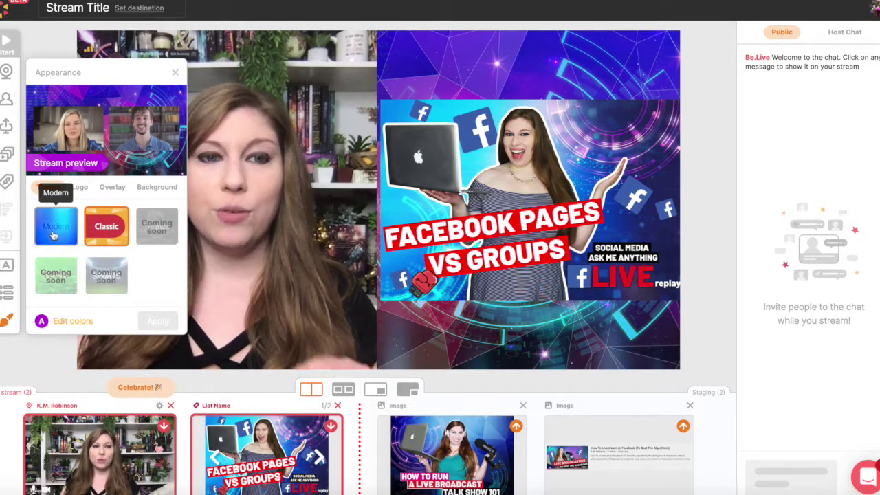
click(54, 234)
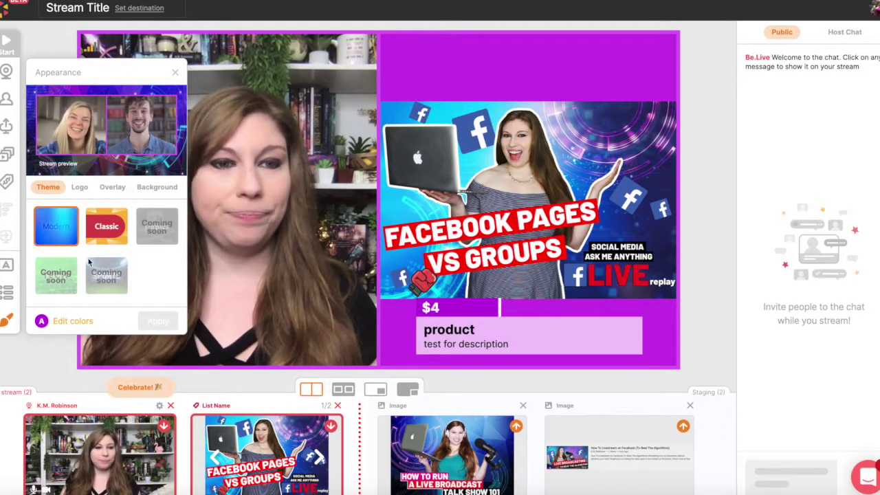
click(175, 73)
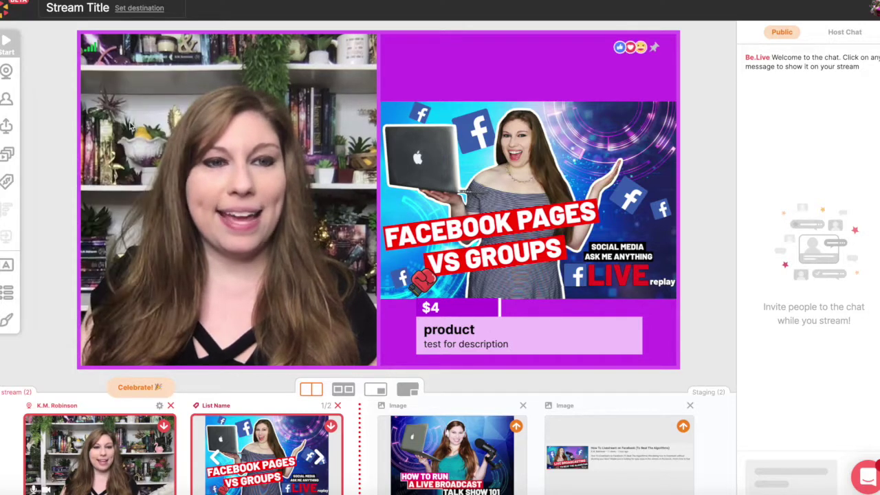
Move the shopping list product from the stream back to staging
click(8, 182)
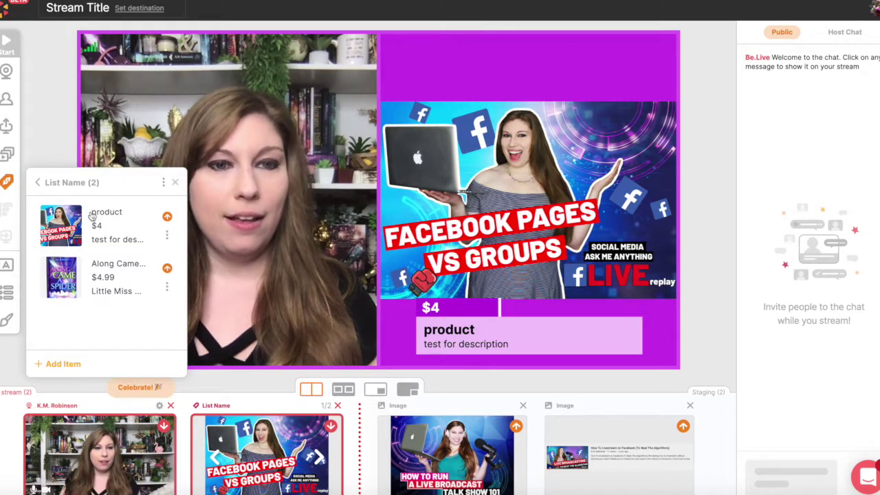
click(330, 426)
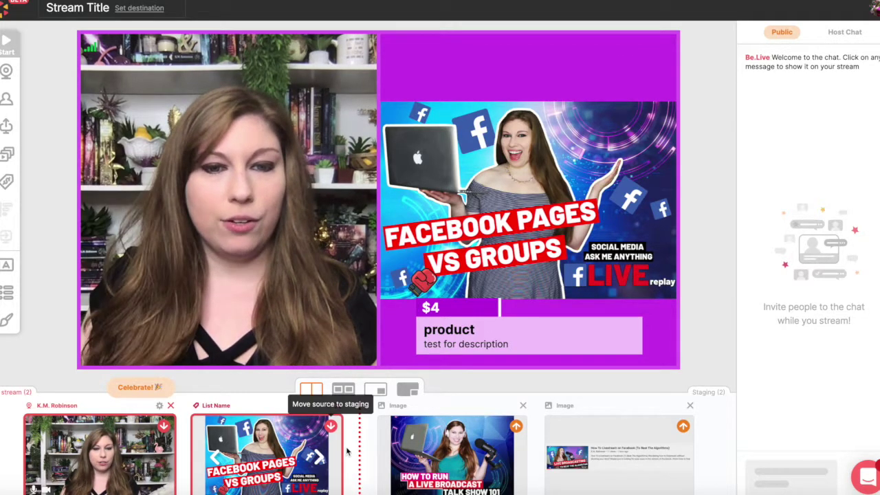
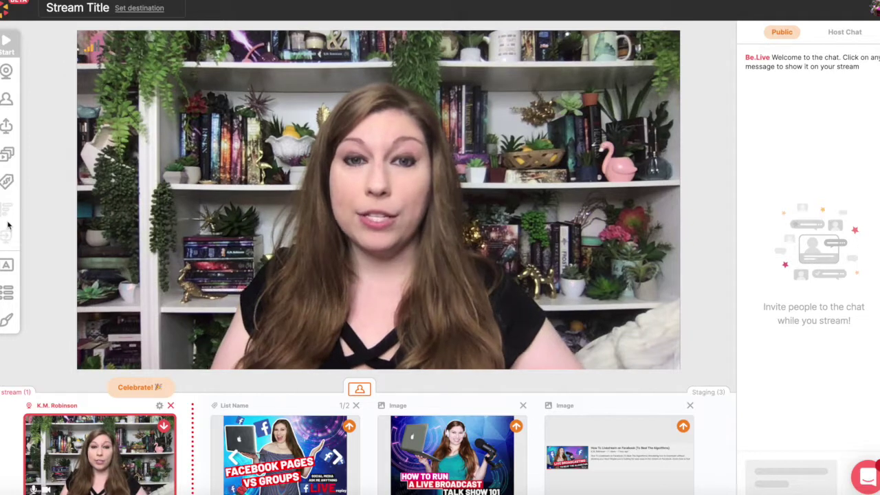
Show the crawler text "Having fun? Hit SHARE now and invite your friends!" on the stream
click(10, 267)
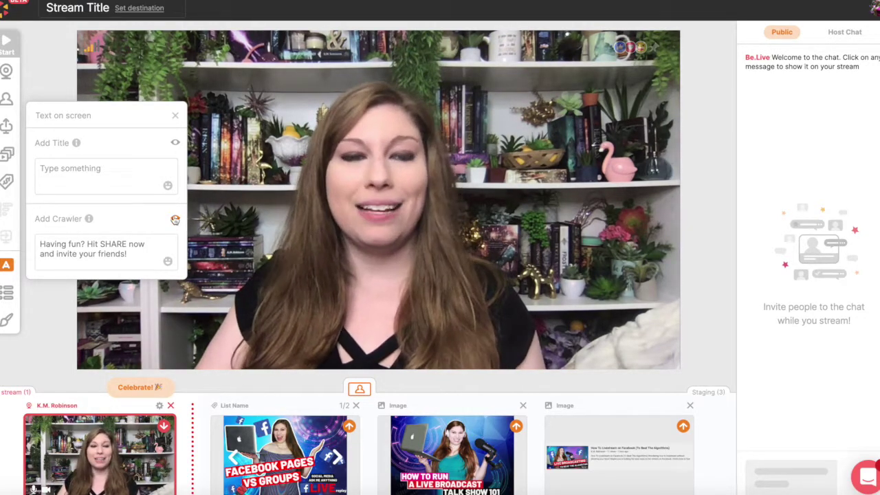
click(176, 220)
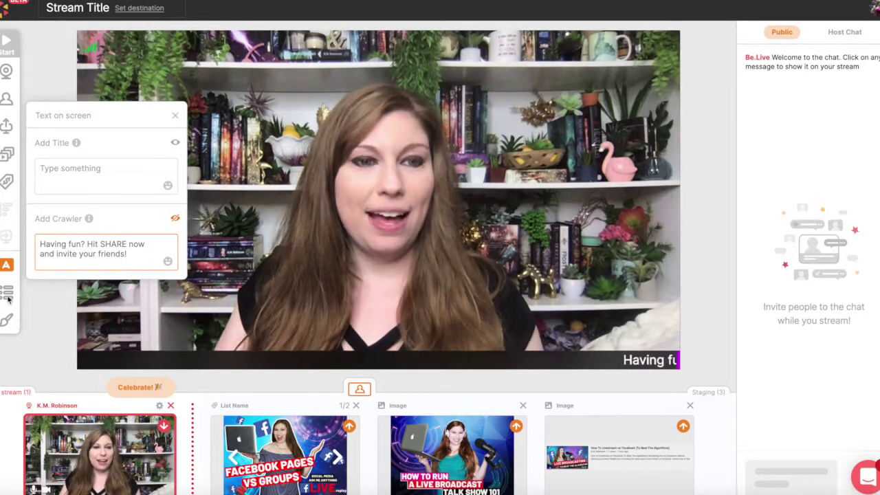
Apply the Classic theme to the stream and hide the crawler text
click(10, 321)
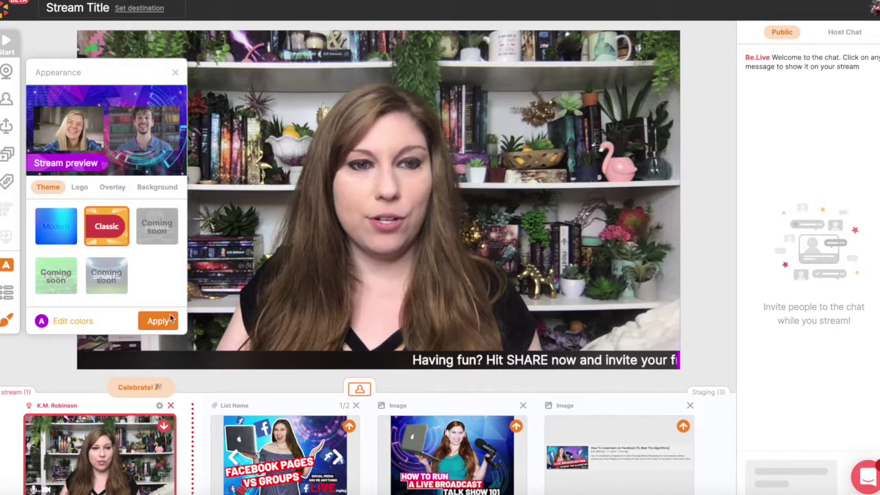
click(159, 320)
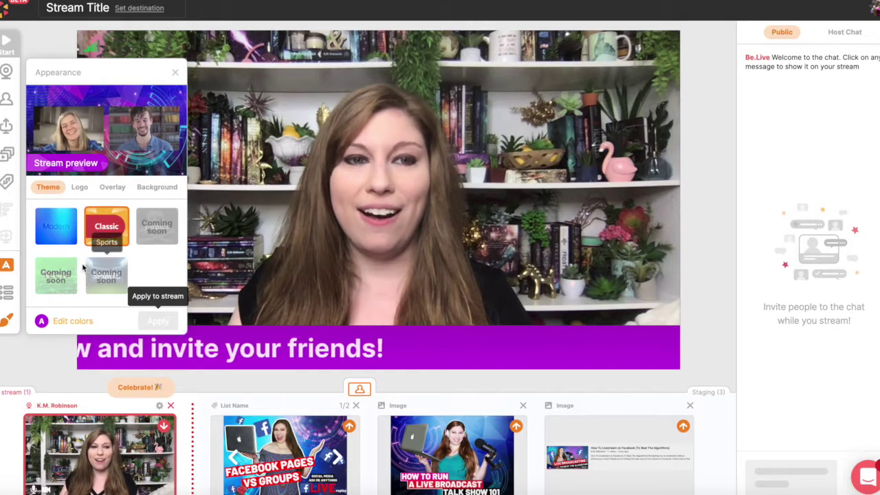
click(6, 265)
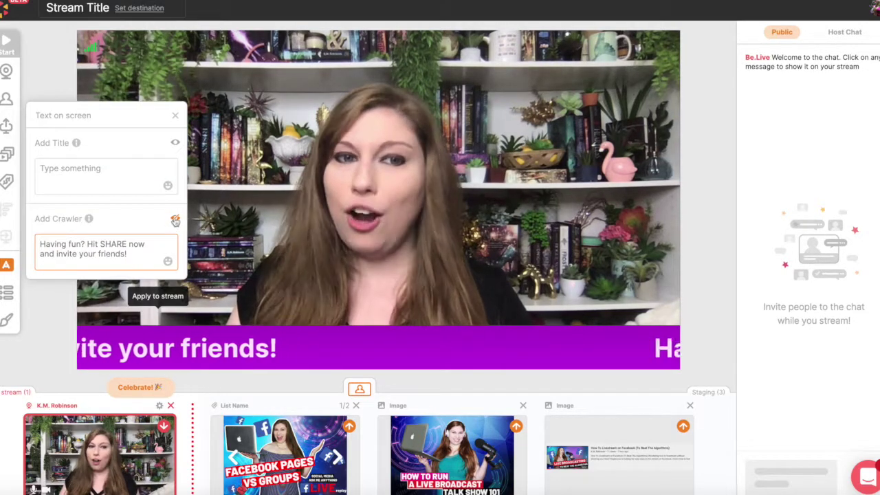
click(175, 218)
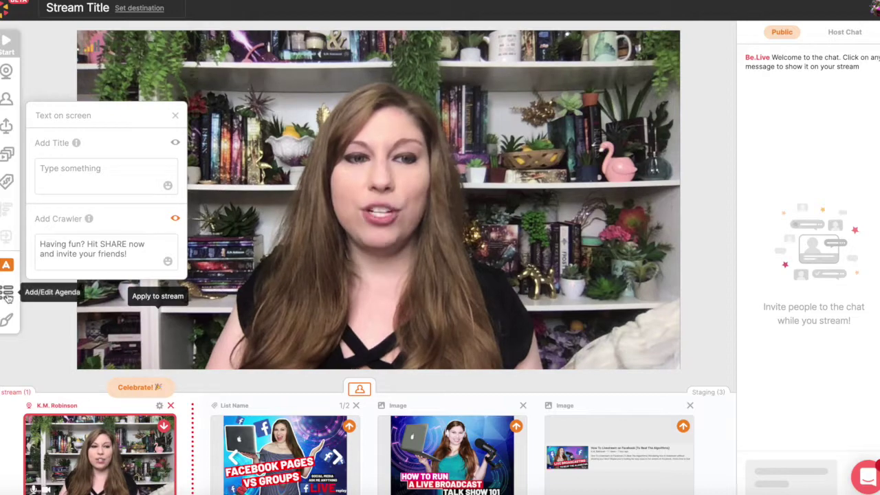
Show the "Penned Con 2019 Recap" item from the YAE 2 agenda on the stream
click(7, 296)
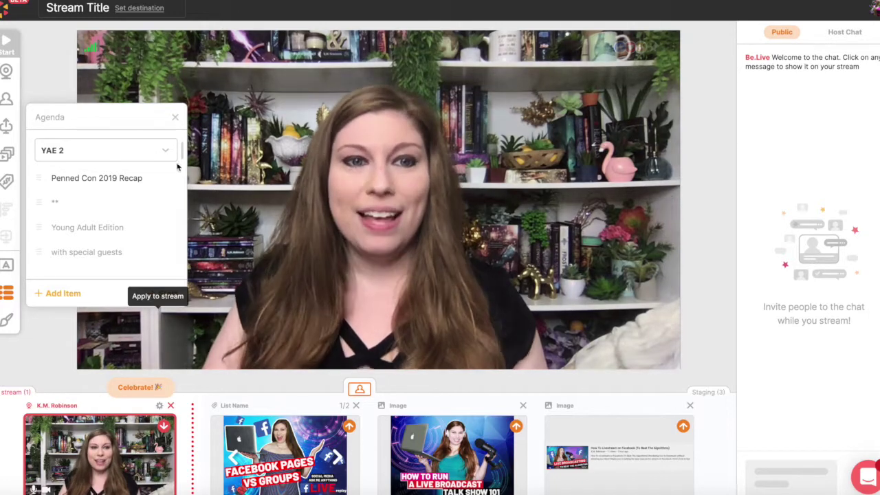
mouse_move(171, 177)
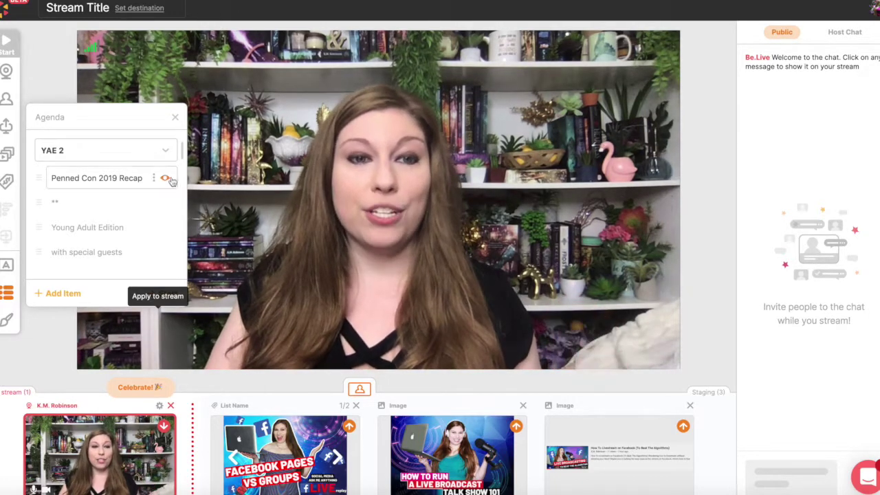
click(165, 178)
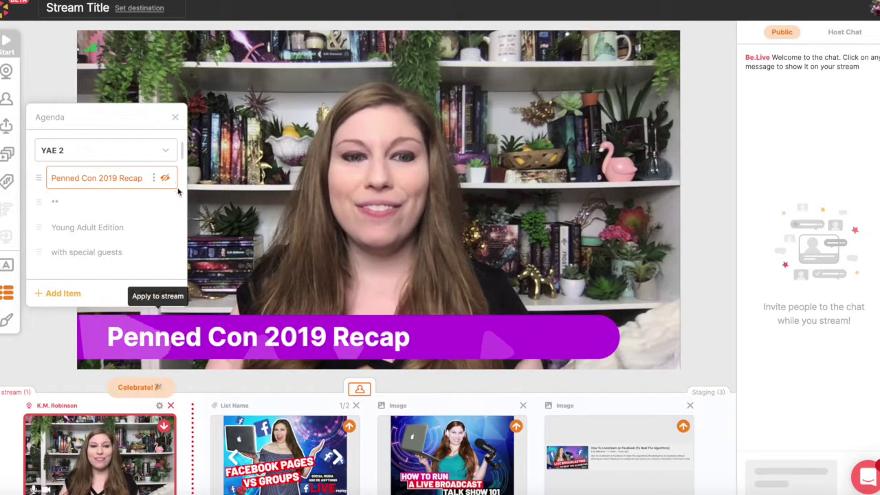
Hide the "Penned Con 2019 Recap" agenda item from the stream and close the agenda
mouse_move(165, 230)
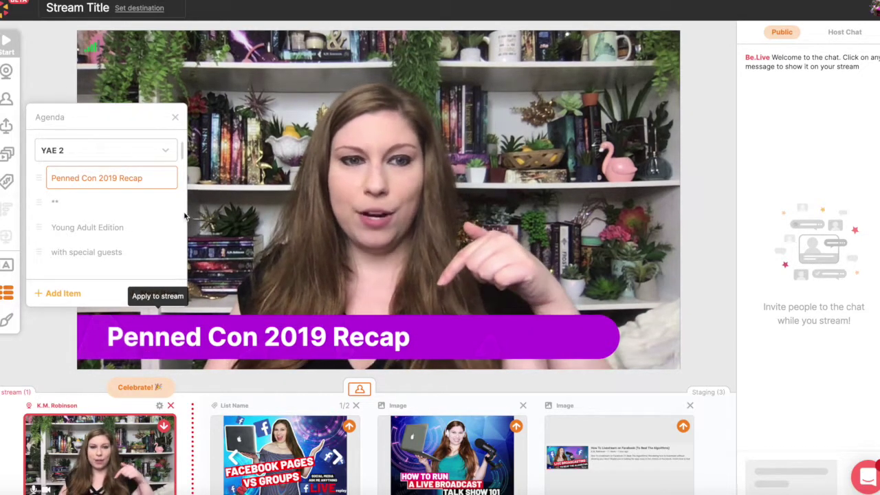
click(165, 230)
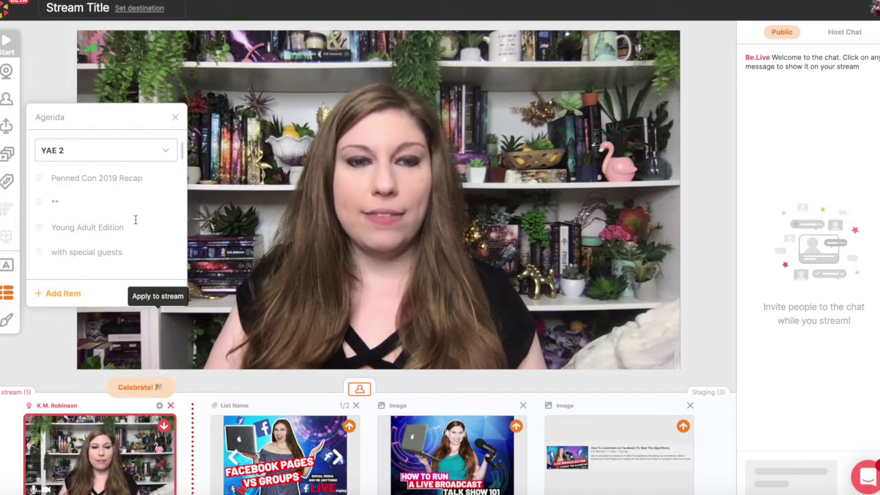
click(175, 117)
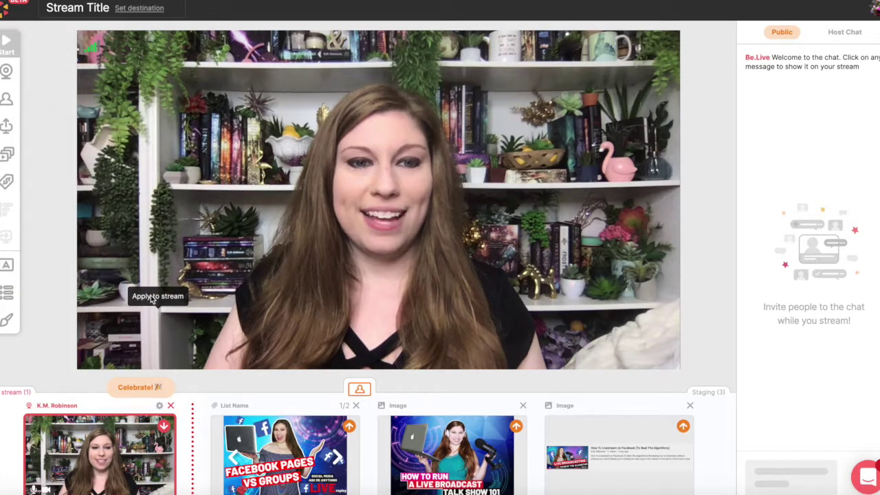
click(13, 300)
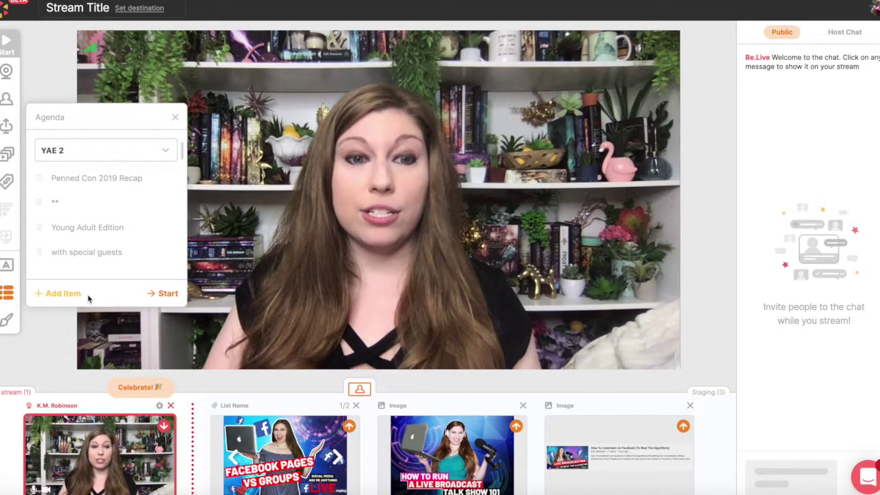
click(176, 118)
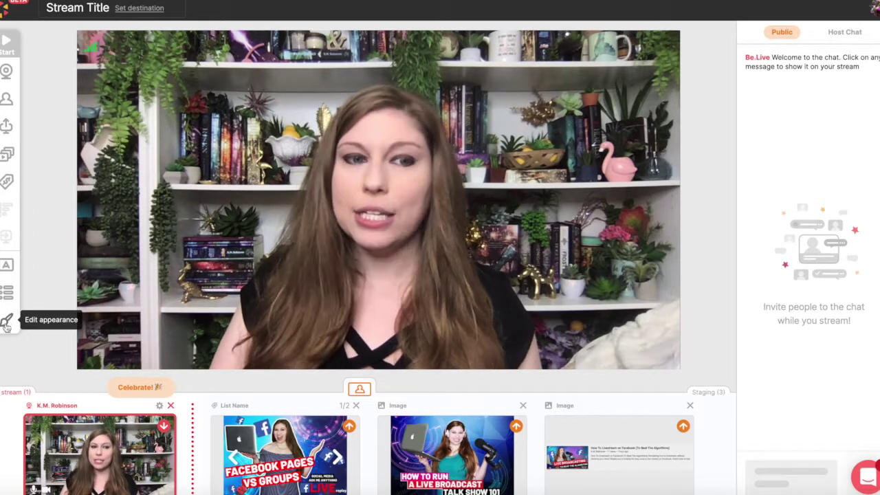
Apply the orange-and-red circular logo to the stream and set the logo back to None
click(6, 324)
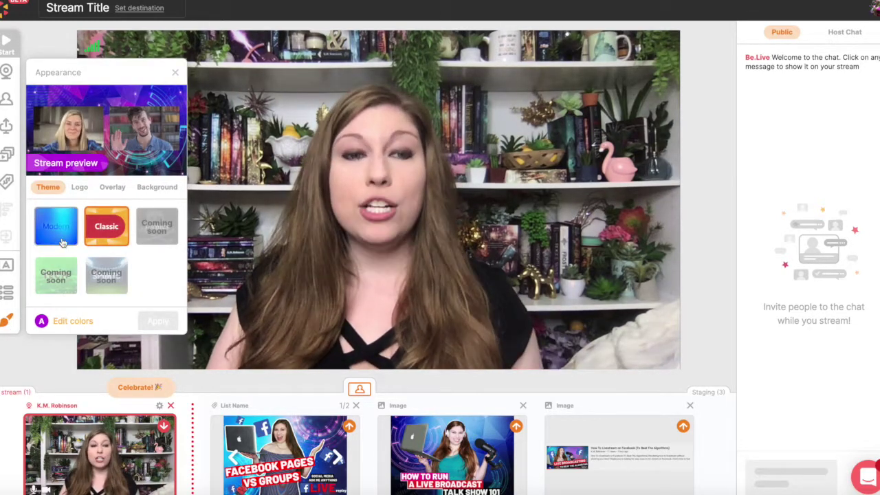
click(81, 189)
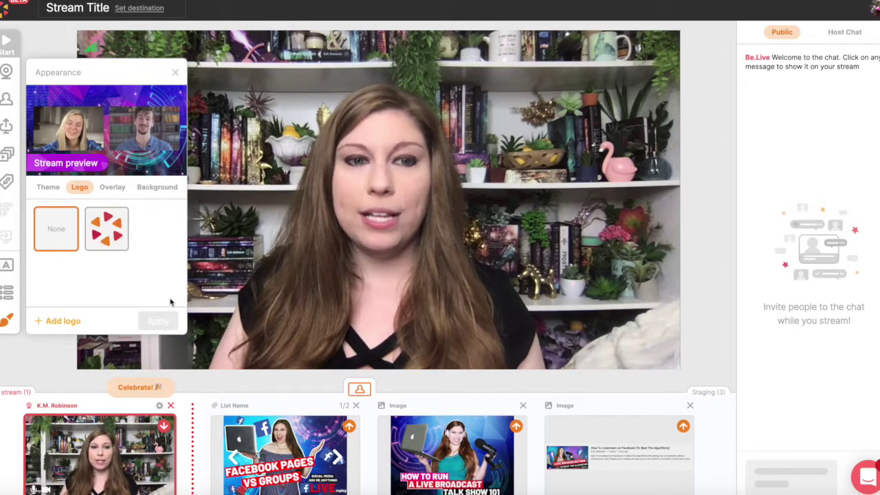
click(165, 324)
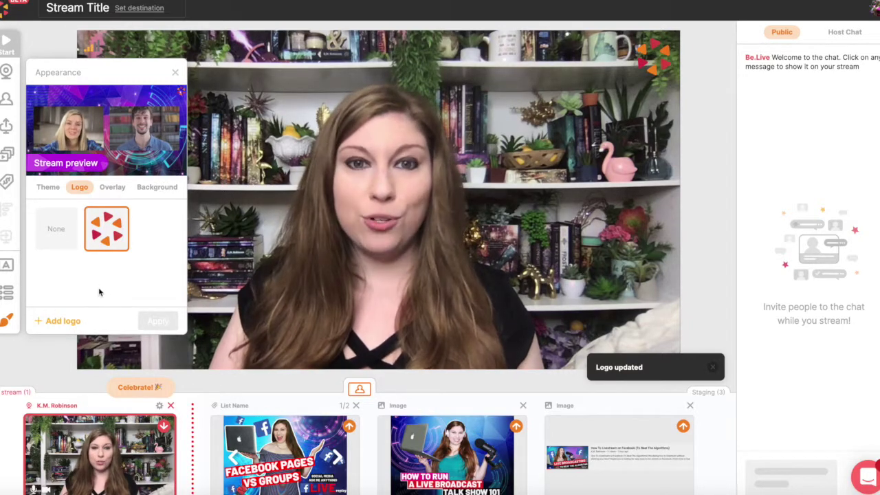
click(57, 229)
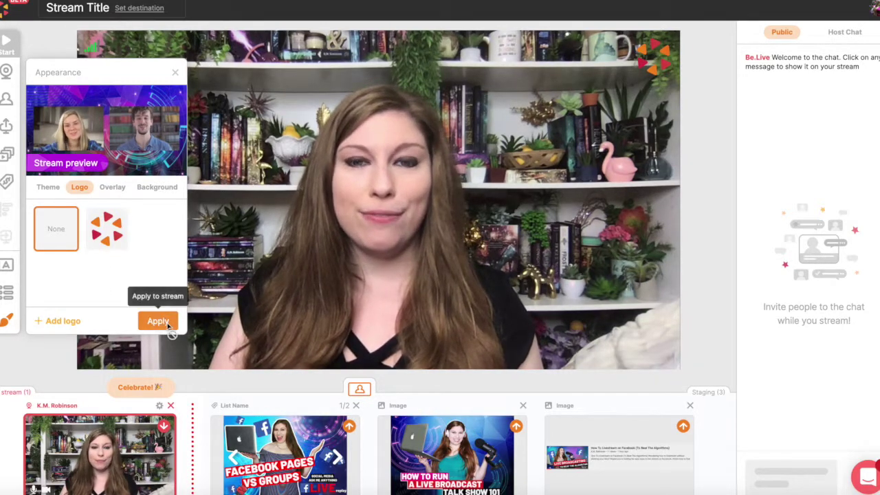
click(168, 327)
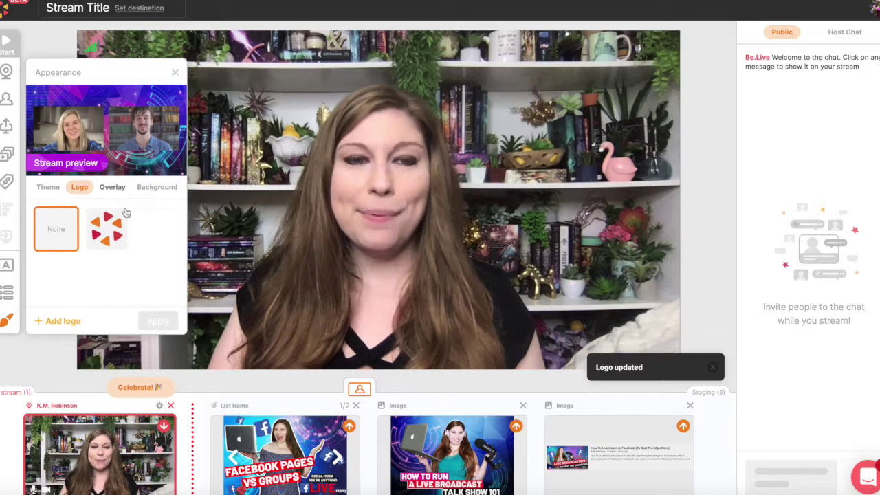
Apply the overlay with the purple dotted lower banner to the stream
click(112, 187)
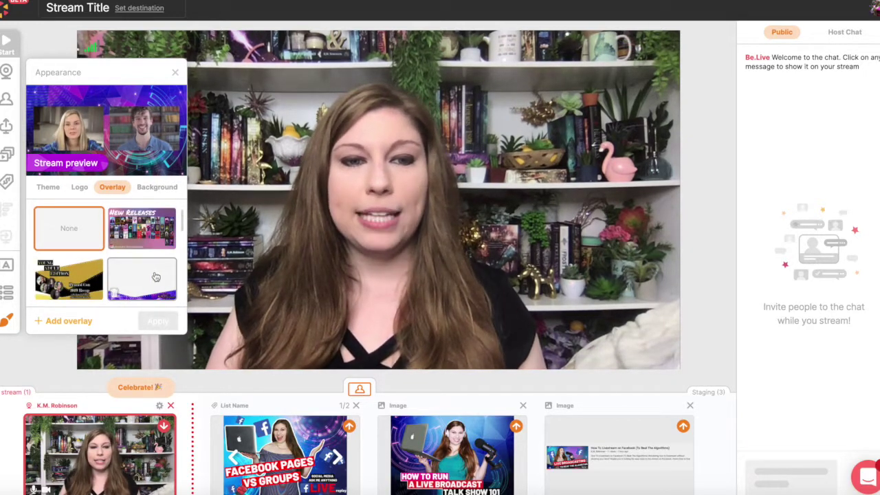
click(155, 276)
click(160, 322)
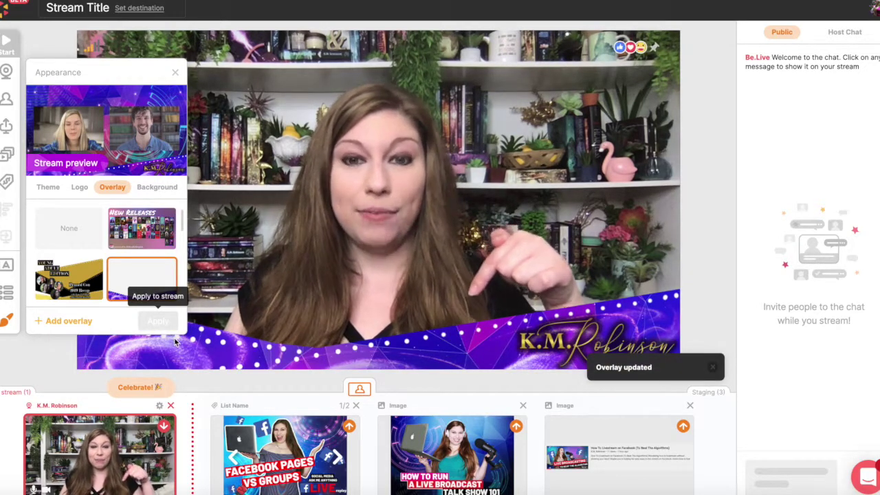
Switch the stream to the overlay with Social Media Marketing text and a website address along the lower edge
drag(183, 224, 181, 242)
click(152, 230)
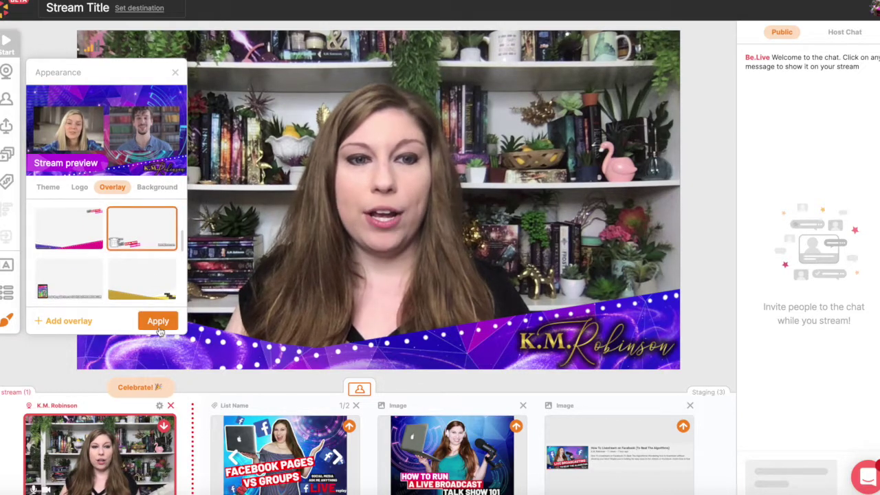
click(158, 321)
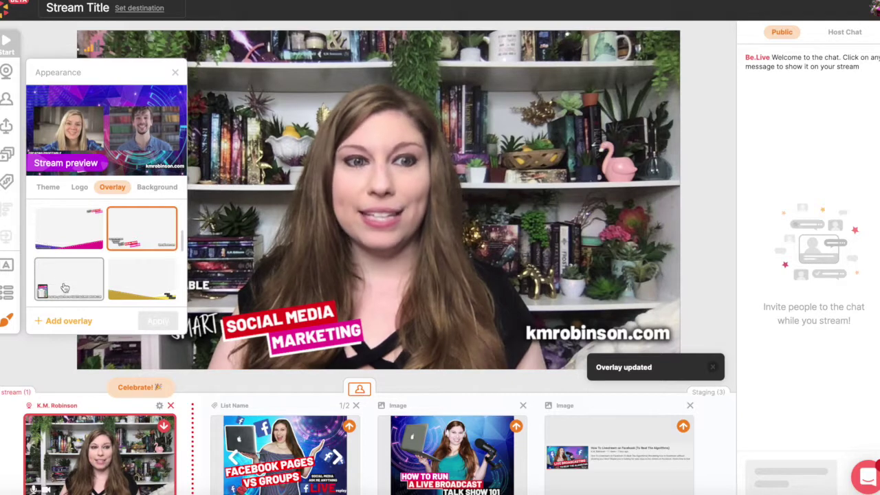
Apply the "Grab the guide free at" hashtag guide overlay to the stream and close the appearance settings
click(65, 287)
click(157, 320)
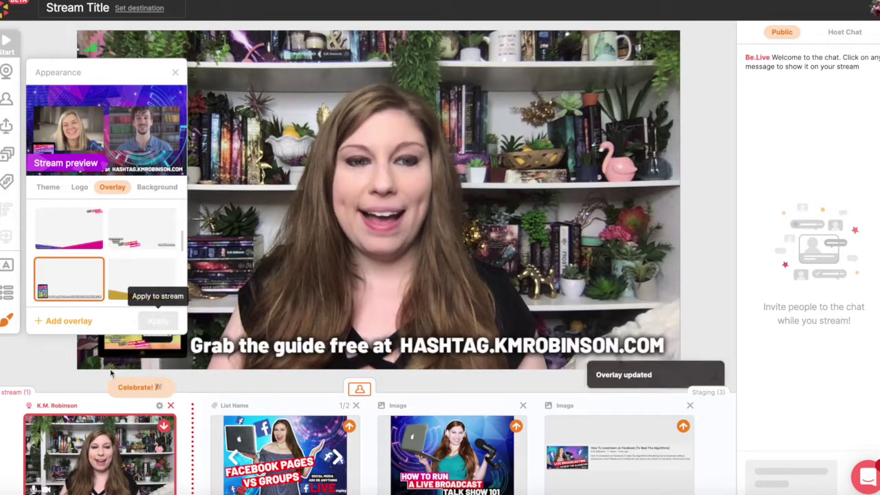
click(175, 73)
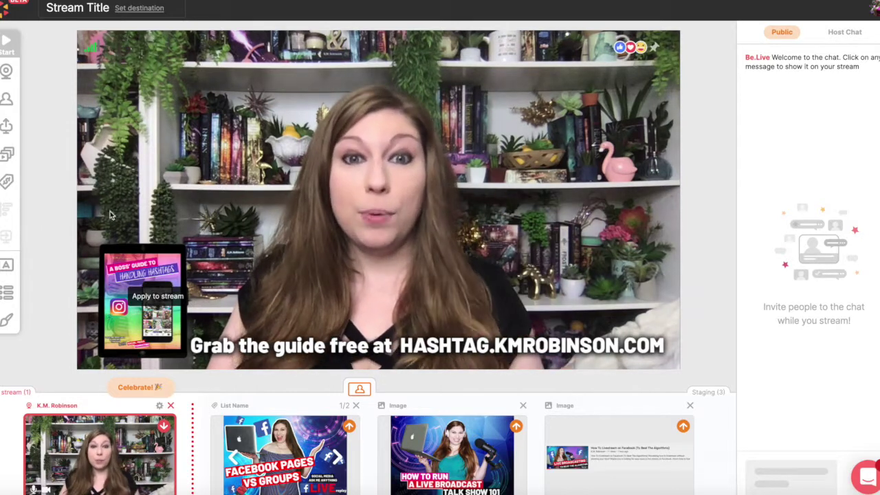
Apply the transparent overlay with "Young Adult Edition" in its upper-right corner to the stream
click(6, 319)
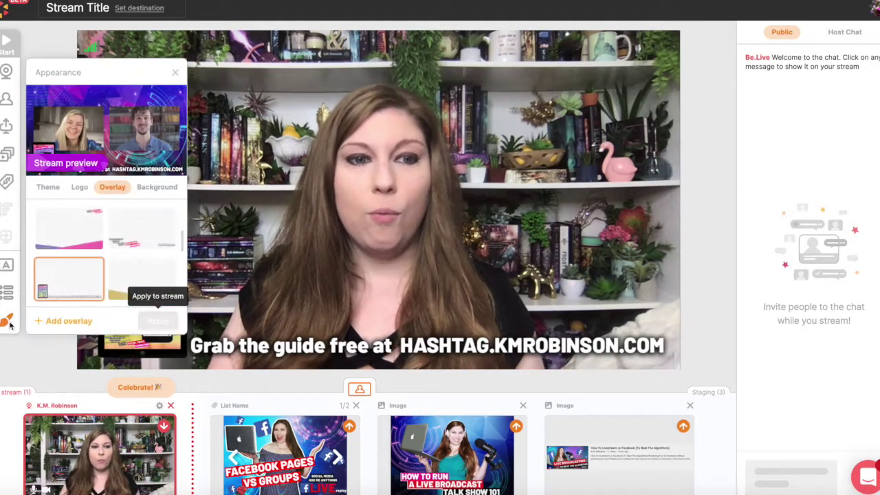
scroll(183, 241, down, 5)
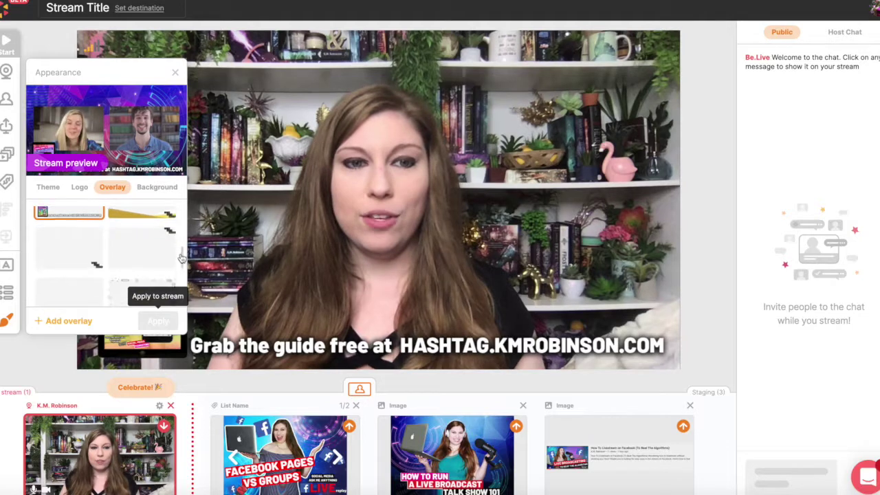
click(160, 247)
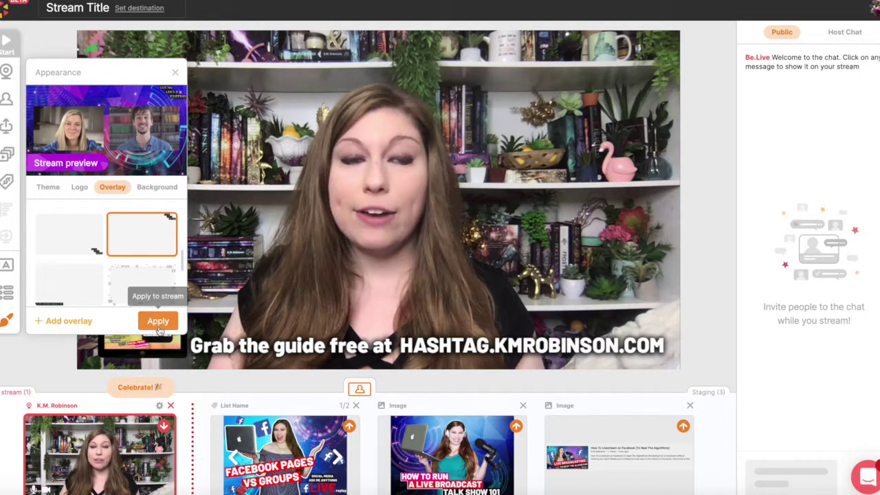
click(158, 321)
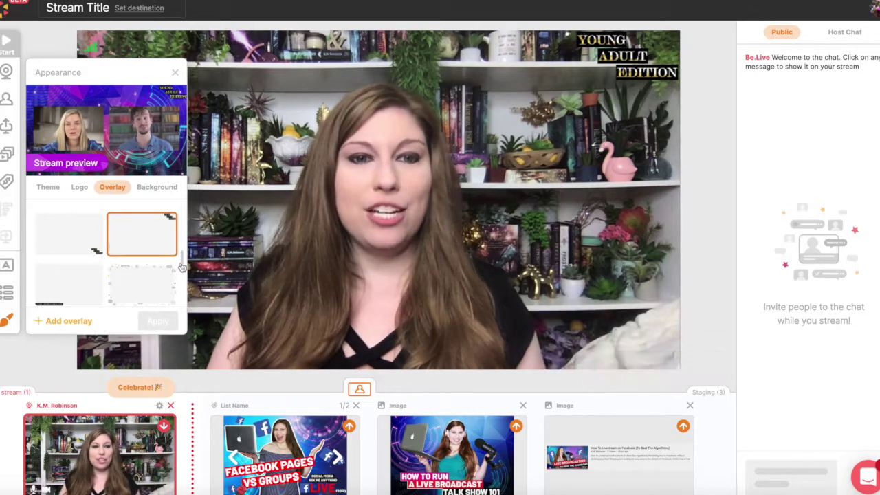
Apply the full-screen gold and black "Young Adult Edition" Penned Con 2019 Recap overlay to the stream
scroll(182, 268, down, 3)
scroll(182, 273, up, 5)
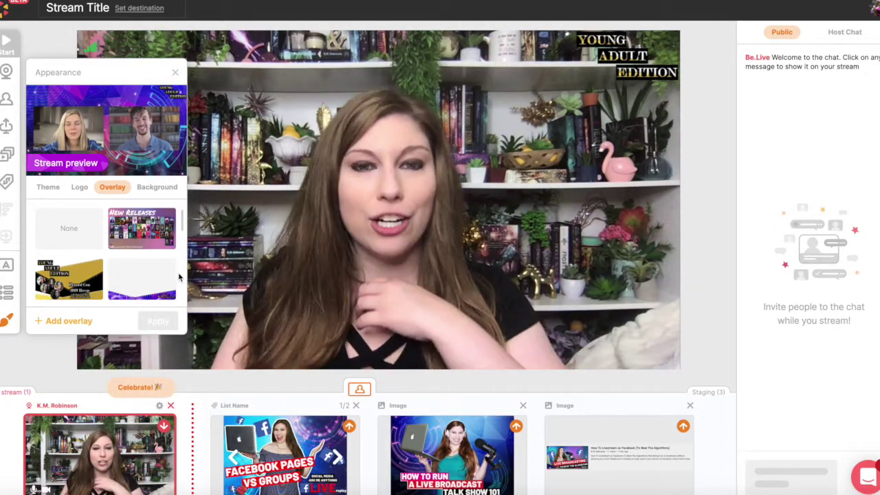
click(77, 295)
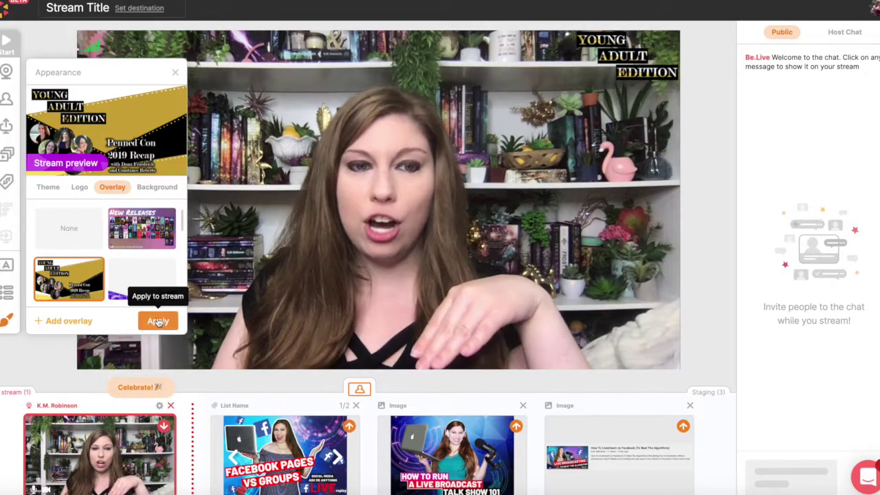
click(158, 323)
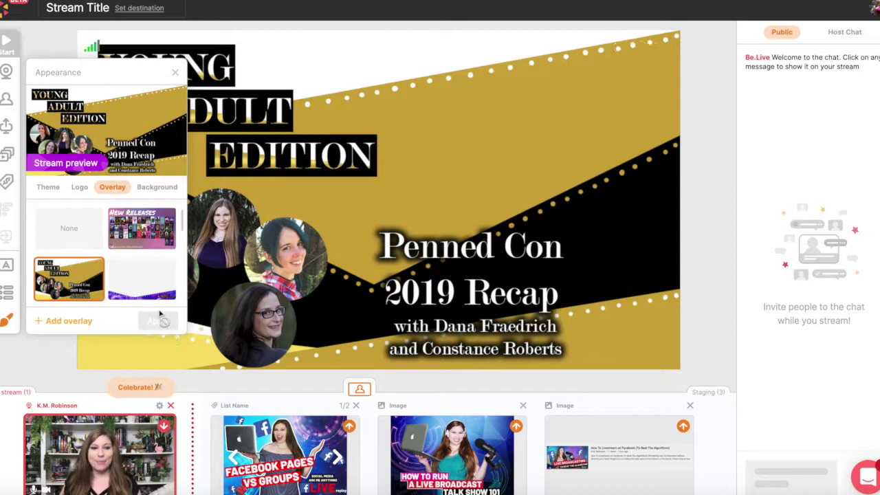
Apply the Smart Social Media Marketing overlay with the pink and purple dotted lower banner to the stream
scroll(84, 249, down, 3)
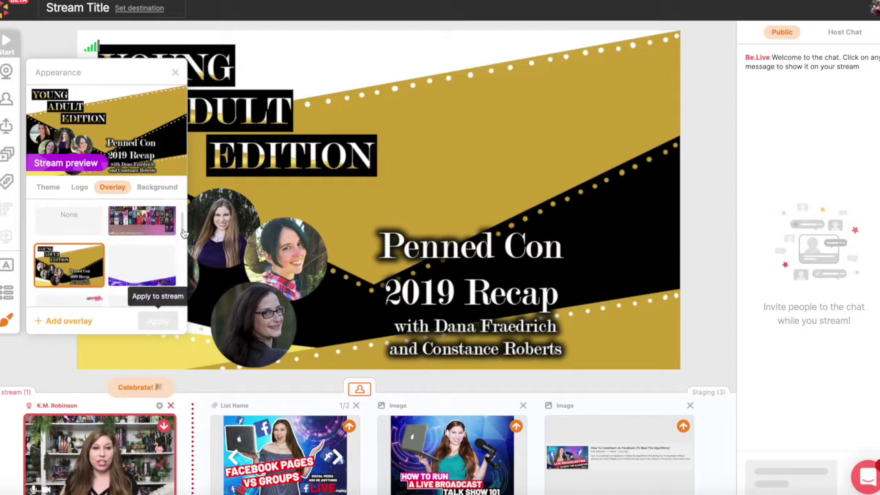
click(89, 253)
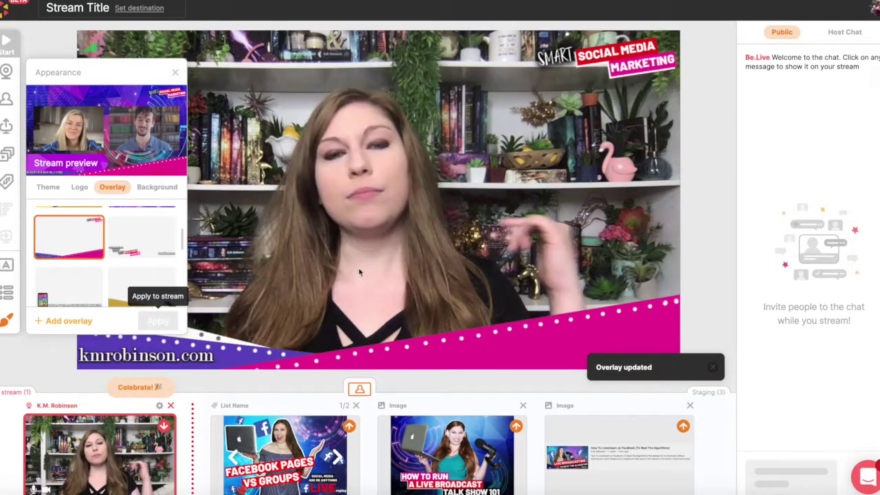
Add the "How to Run a Live Broadcast Talk Show 101" image to the stream and switch its solo view on and off
click(516, 425)
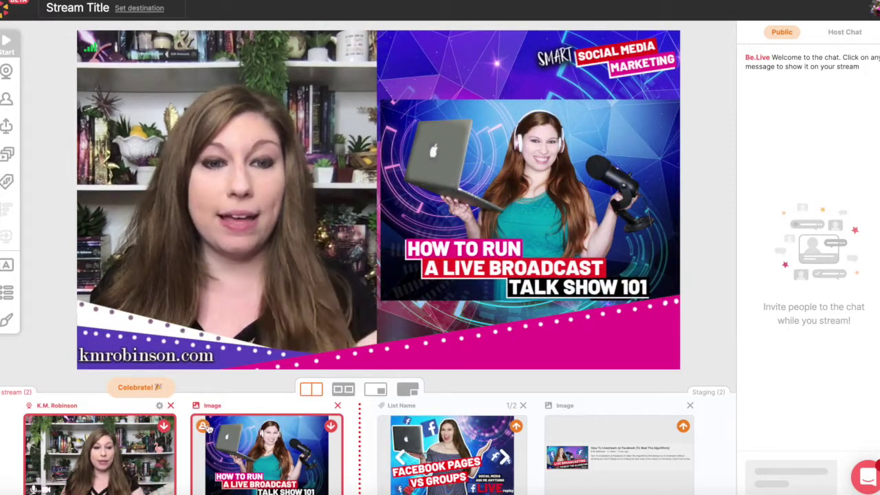
click(204, 427)
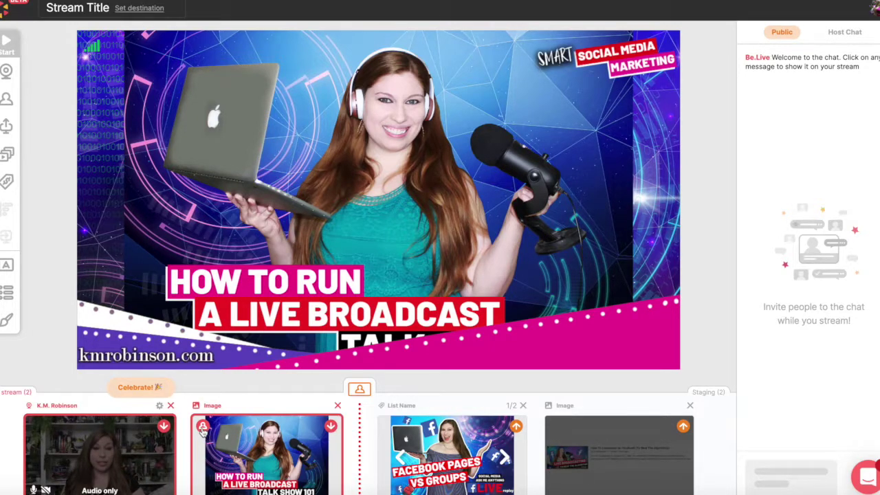
click(203, 428)
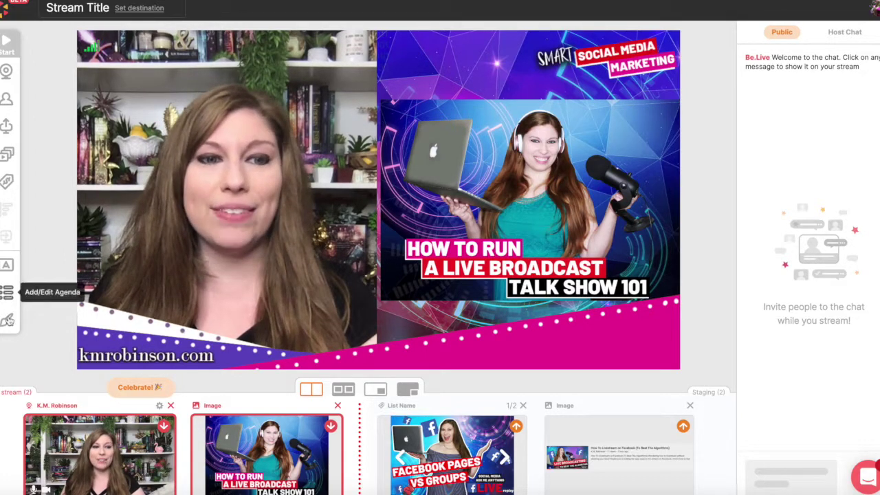
Move the "How to Run a Live Broadcast Talk Show 101" image from the stream back to staging
click(10, 320)
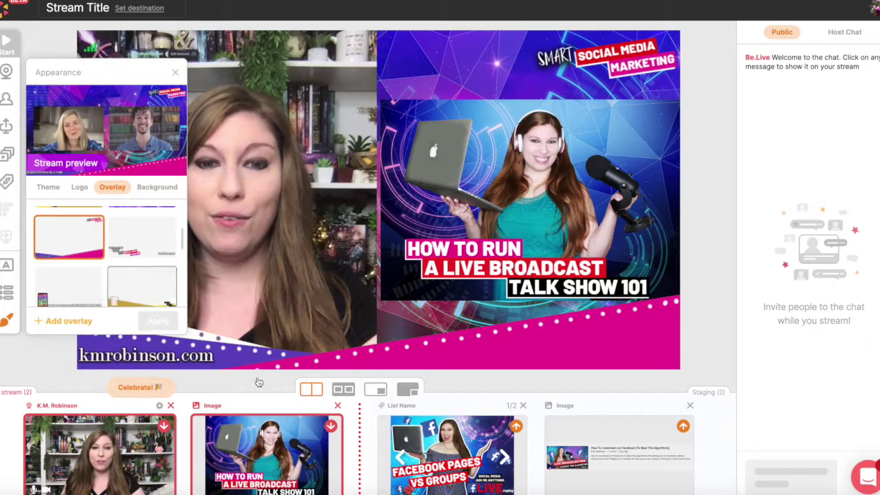
click(332, 427)
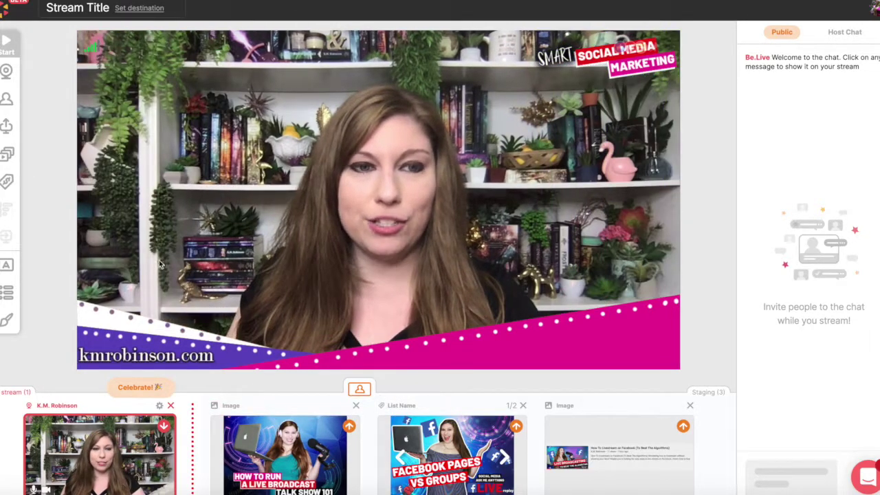
Browse the available stream backgrounds and put the "How to Run a Live Broadcast Talk Show 101" image on the stream beside the camera
click(11, 320)
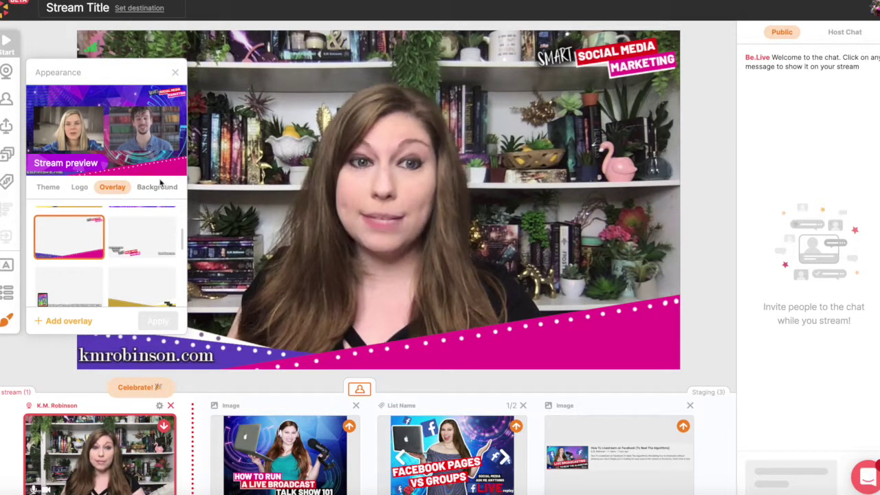
click(161, 189)
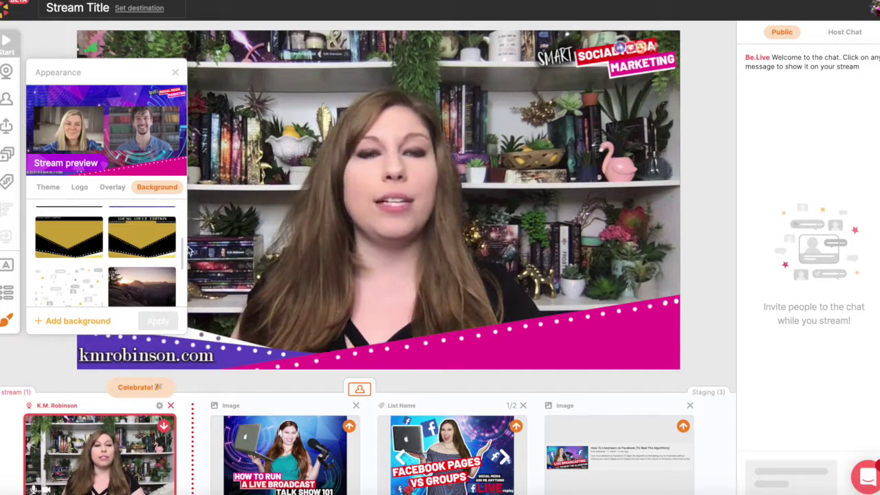
drag(182, 242, 179, 206)
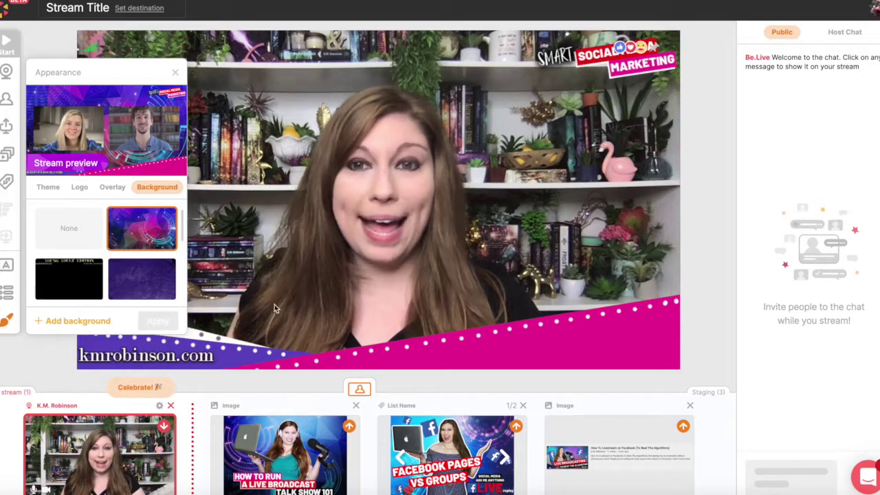
click(350, 442)
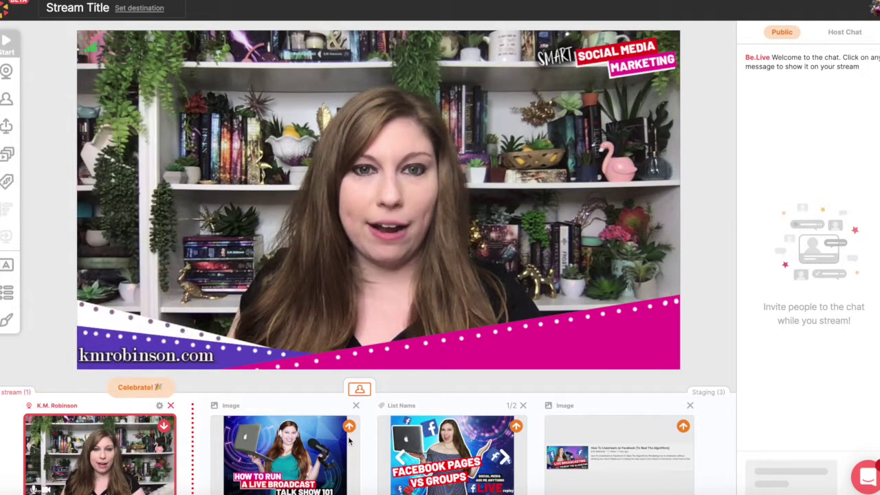
click(349, 427)
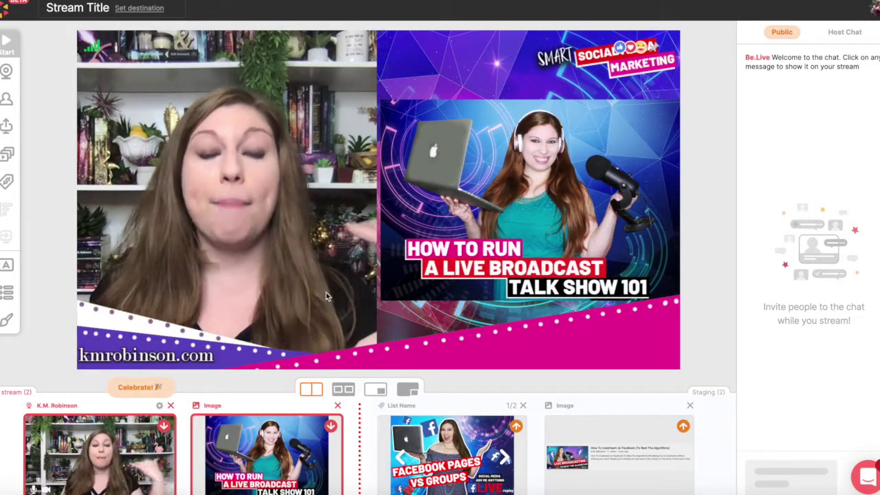
Apply the plain black Young Adult Edition background to the stream
click(6, 318)
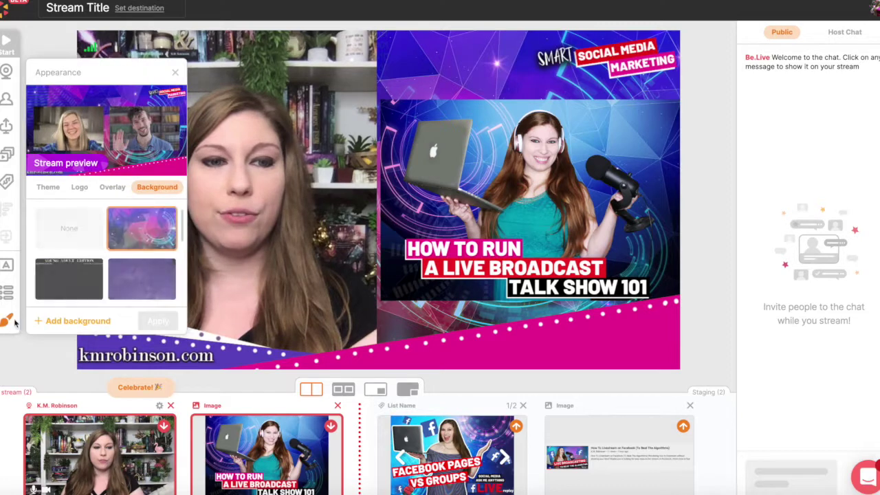
click(81, 288)
click(157, 321)
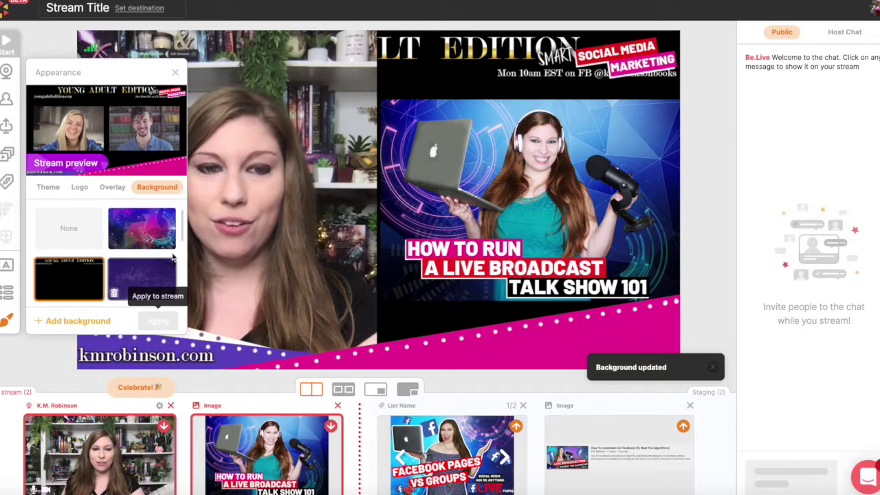
Apply the gold and black Young Adult Edition background with the header text to the stream
scroll(181, 238, down, 2)
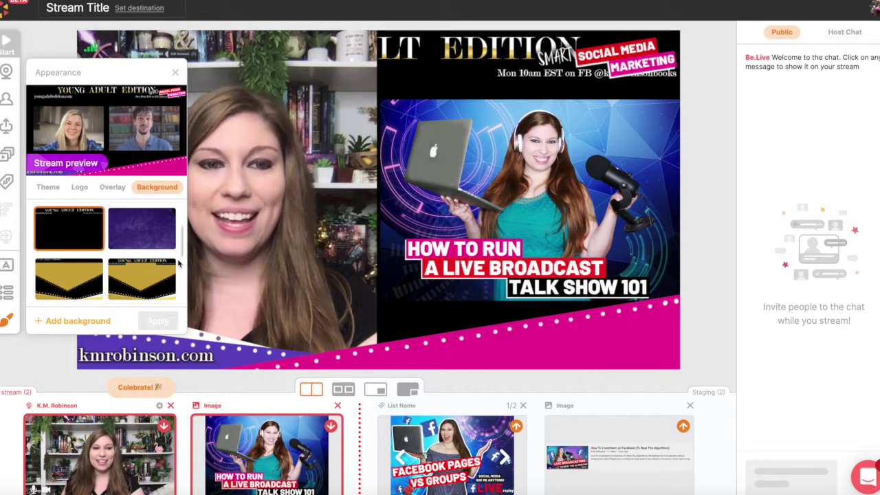
click(146, 278)
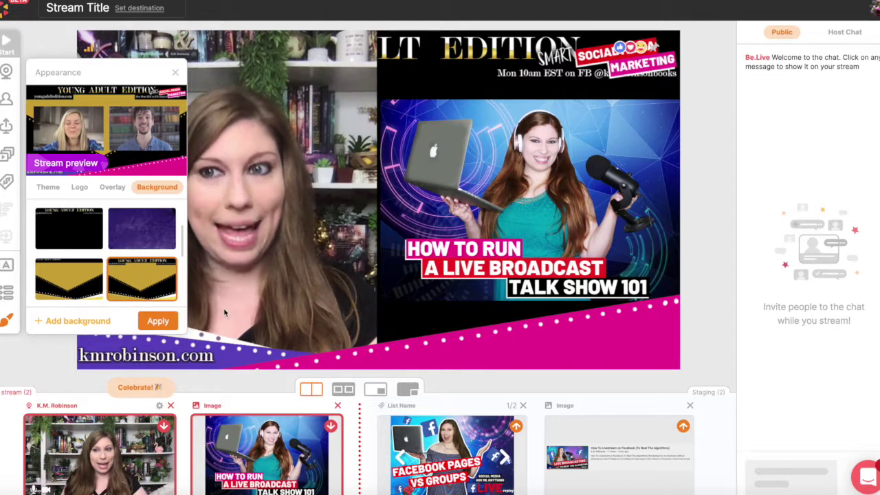
mouse_move(161, 300)
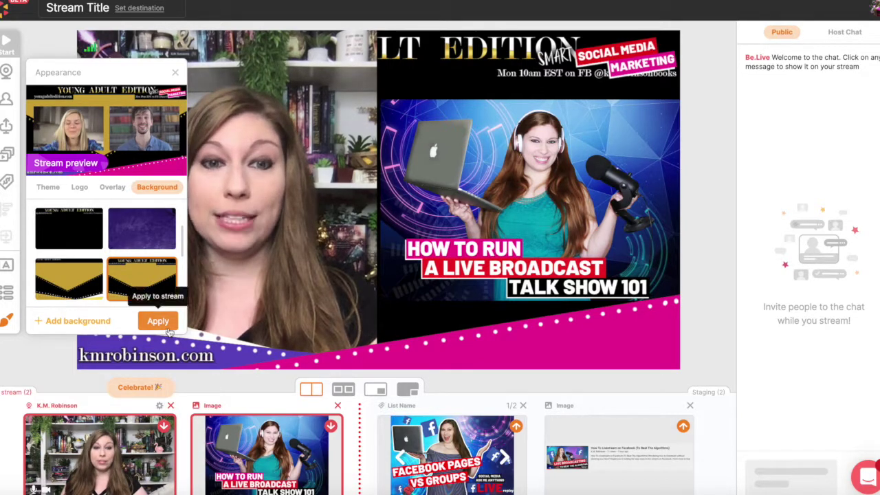
click(165, 326)
click(170, 327)
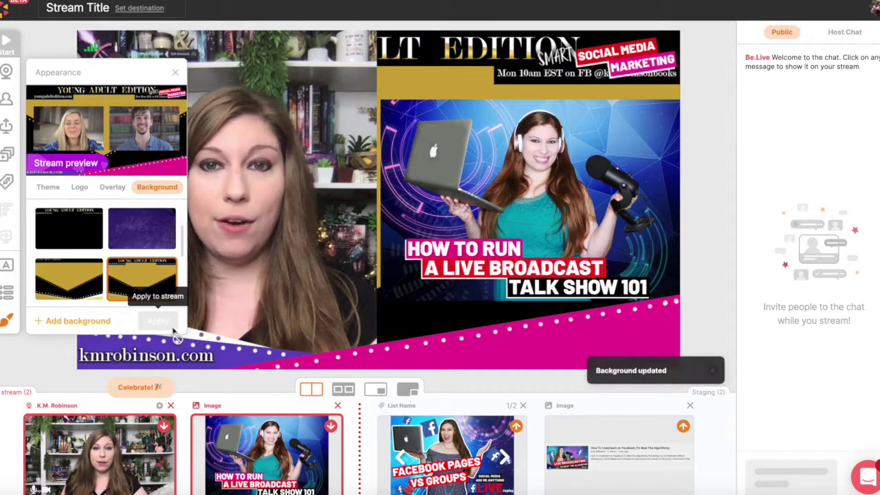
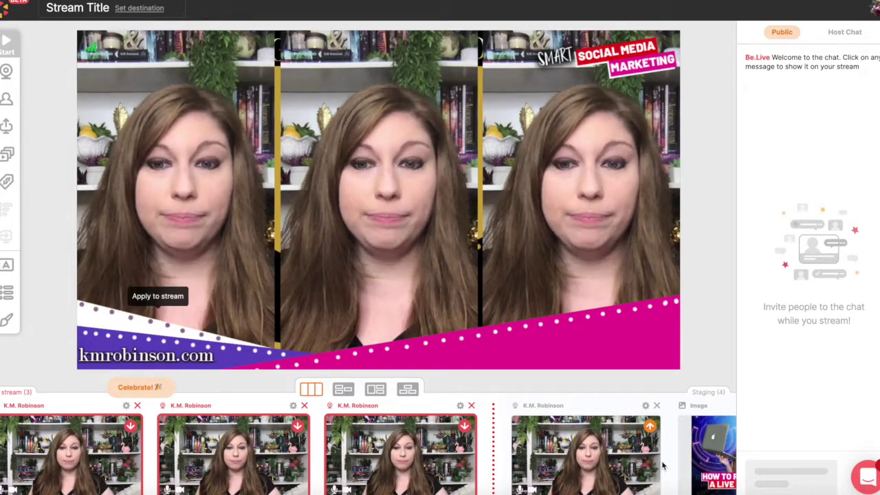
Add a fourth camera to the stream, then try the layout with one large view above three small ones and the four-column layout
click(650, 426)
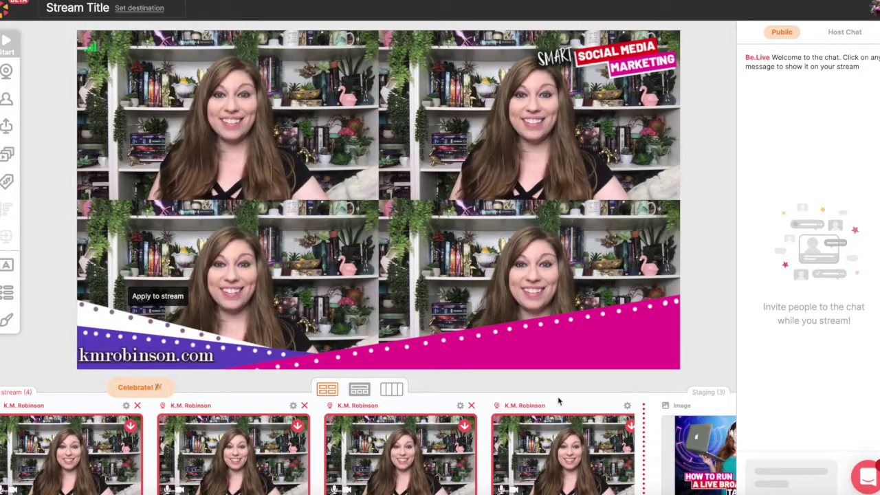
click(359, 390)
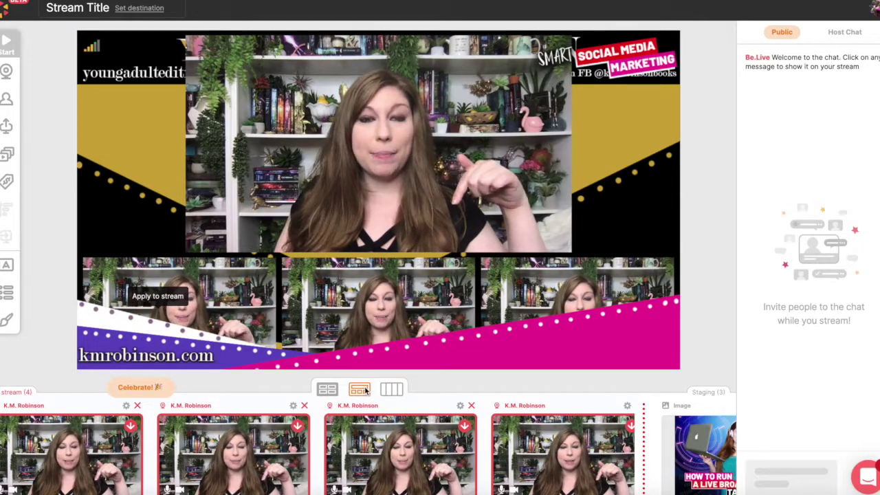
click(391, 390)
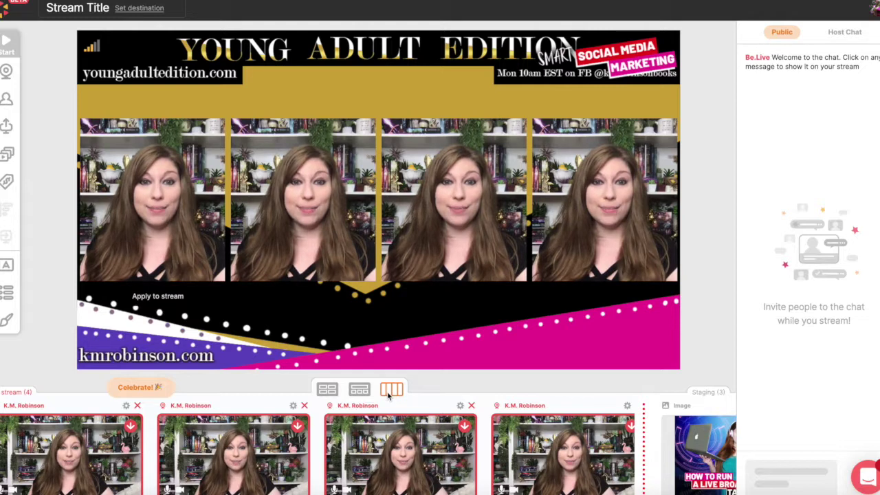
Apply the plain black Young Adult Edition background and the gold, white and yellow dotted Young Adult Edition overlay to the stream
click(7, 319)
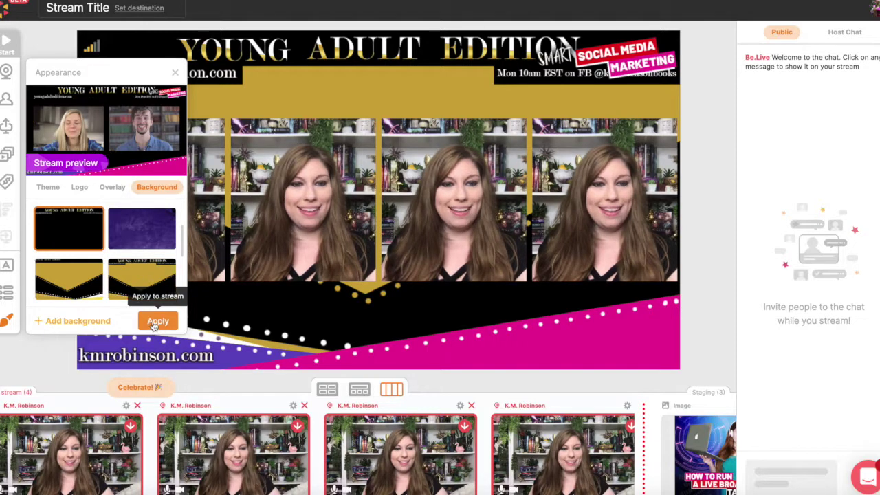
click(157, 328)
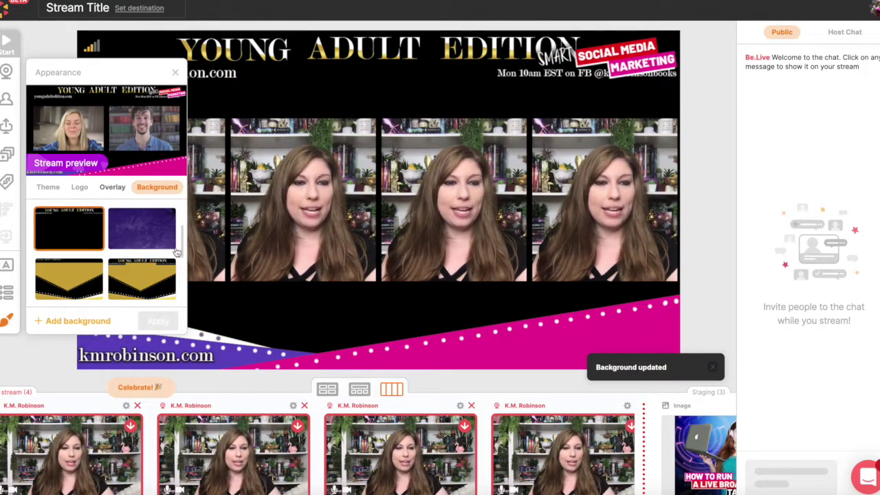
click(113, 187)
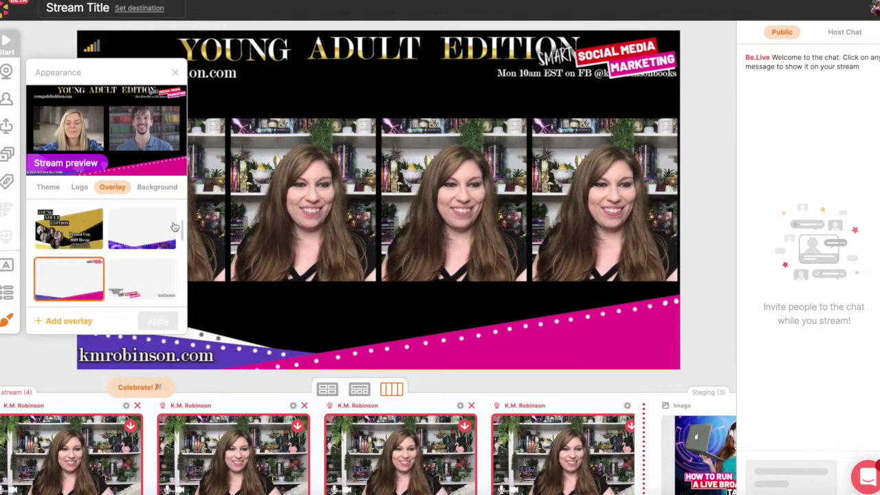
scroll(172, 230, down, 3)
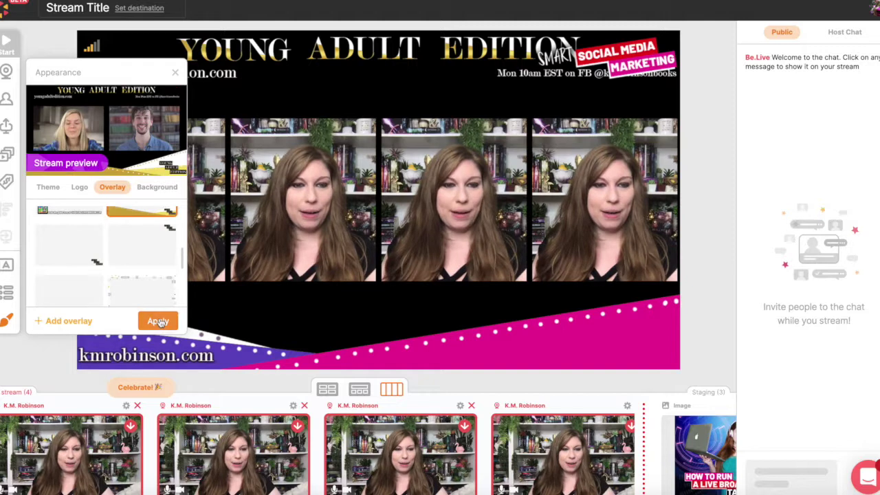
click(162, 322)
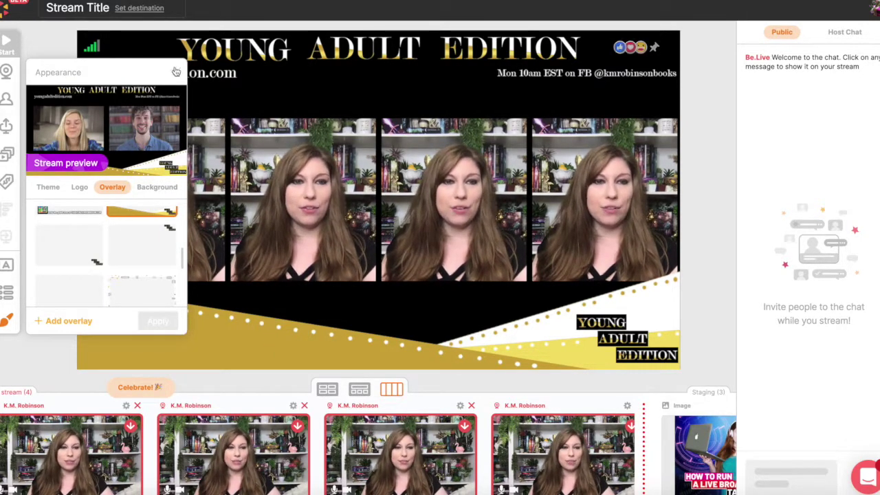
Remove two of the four duplicate camera sources from the stream
click(304, 405)
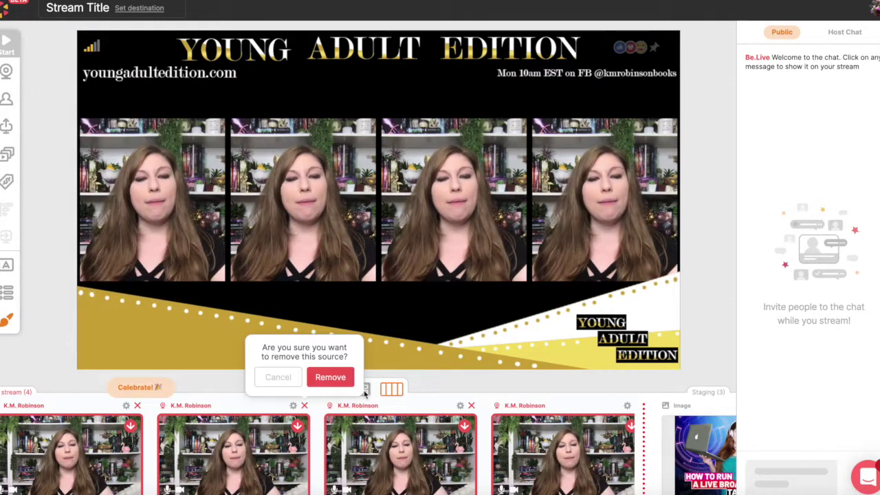
click(329, 375)
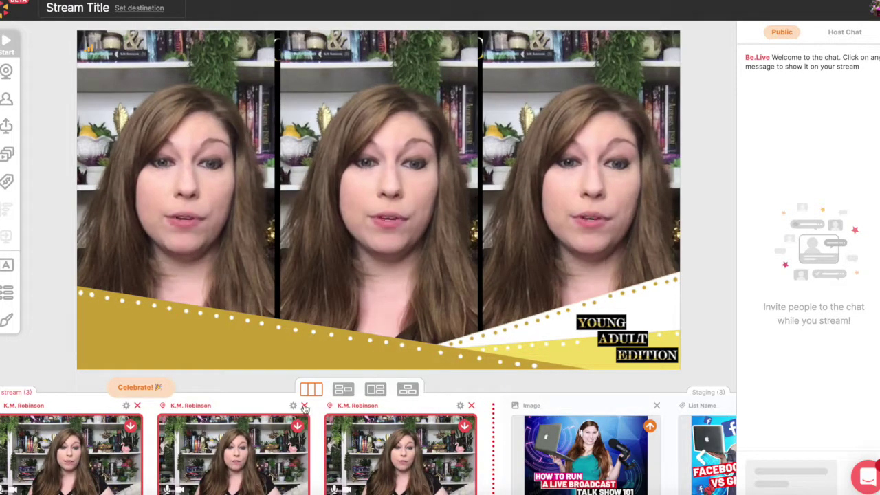
click(304, 405)
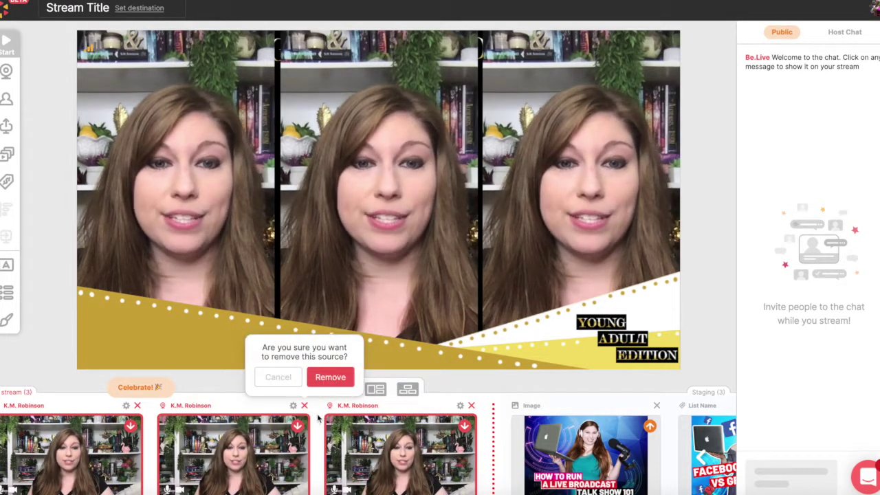
click(332, 376)
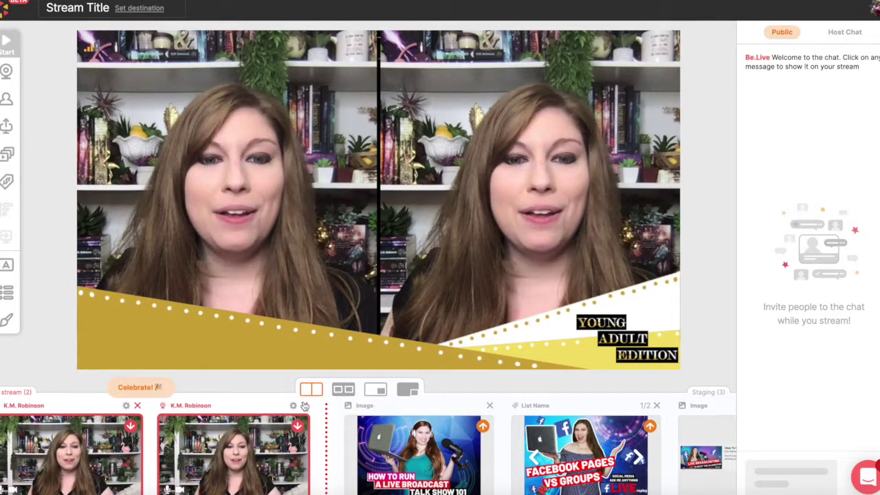
Try the separated side-by-side and both inset layouts with two cameras, and remove the duplicate camera source from the stream
click(349, 391)
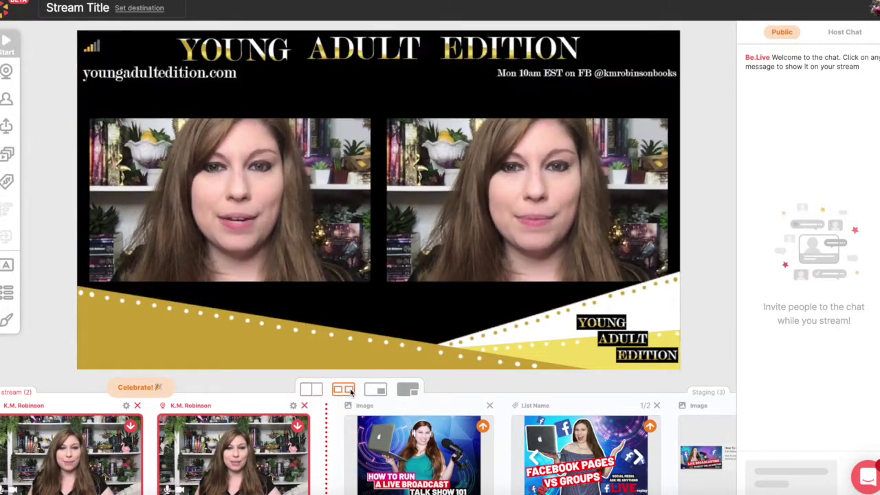
click(377, 391)
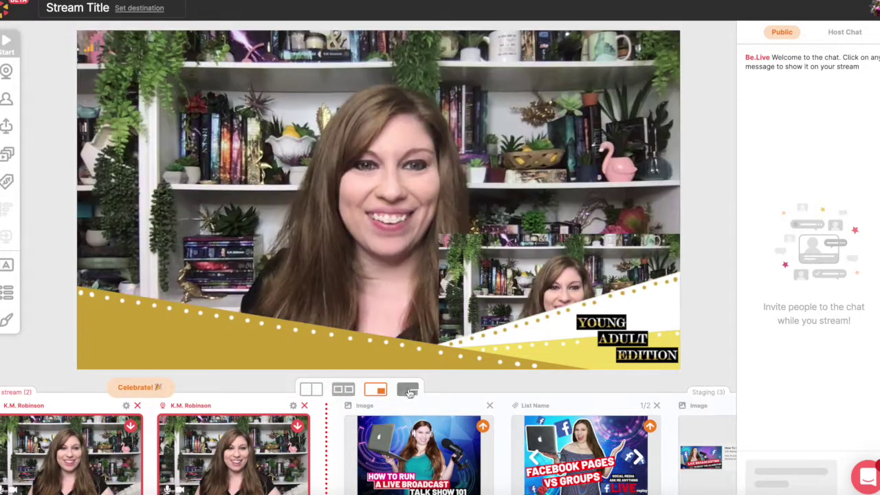
click(408, 390)
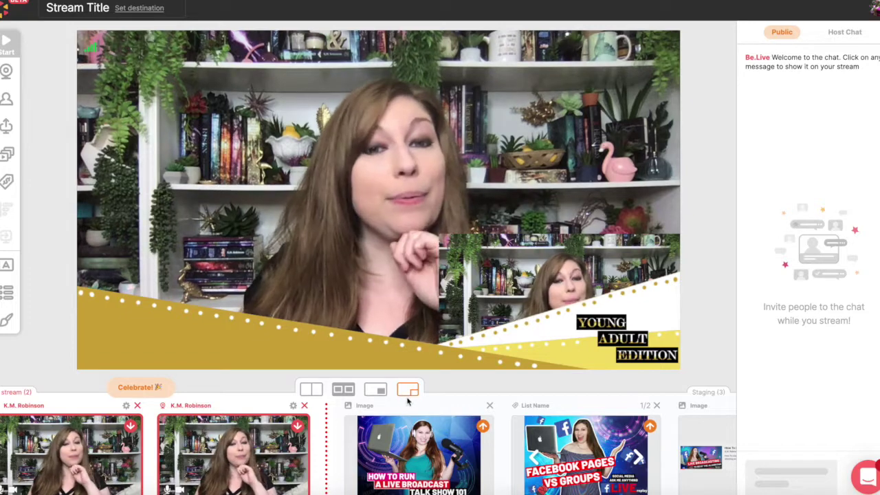
click(304, 405)
click(330, 377)
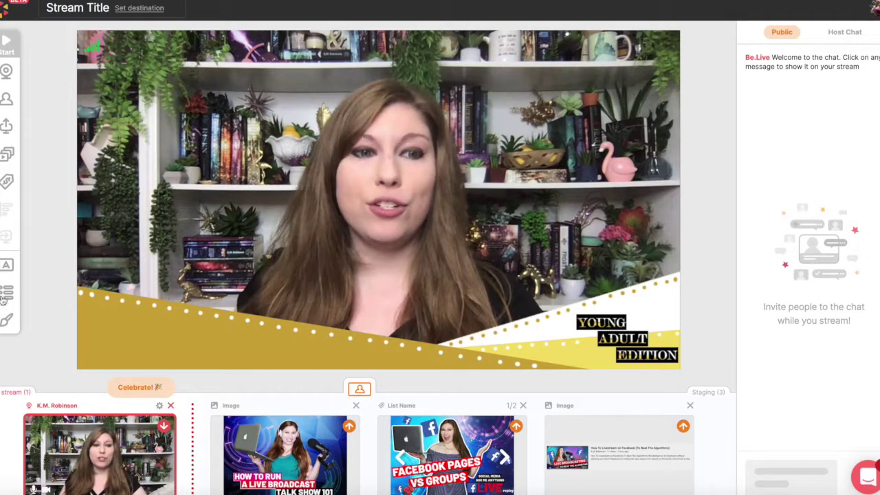
Set the stream overlay to None and close the appearance settings
click(6, 320)
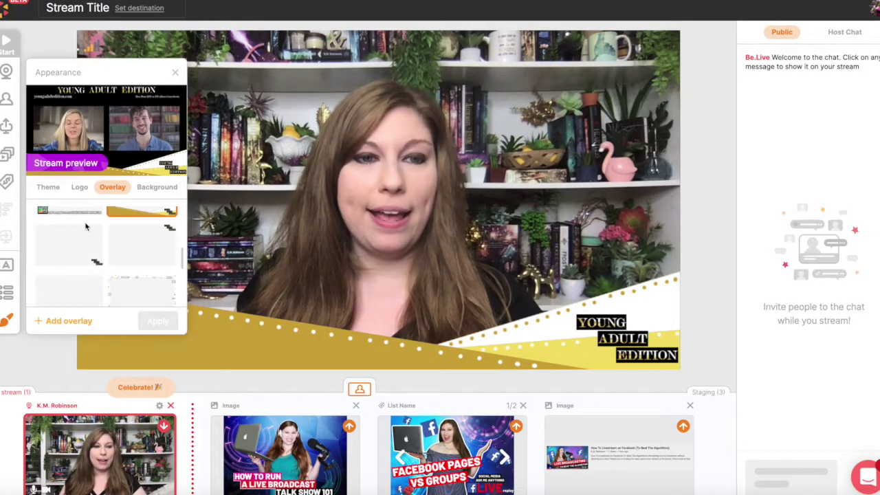
drag(182, 259, 183, 199)
click(76, 234)
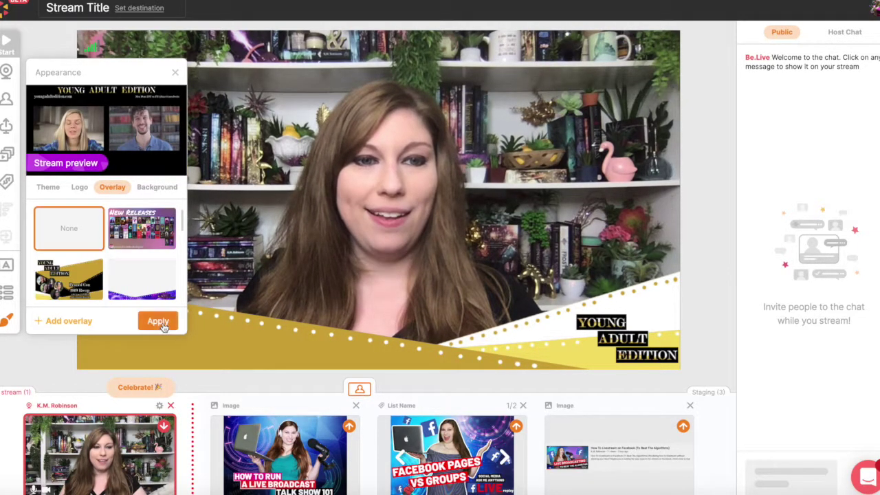
click(159, 322)
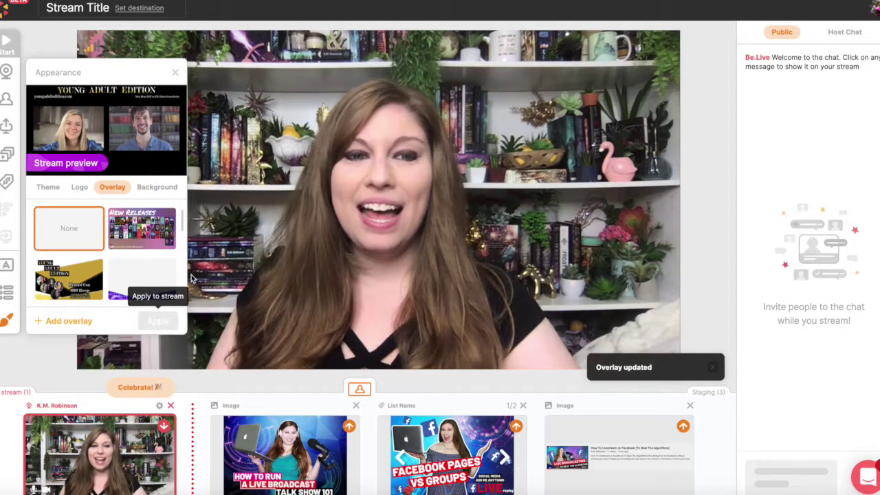
click(174, 73)
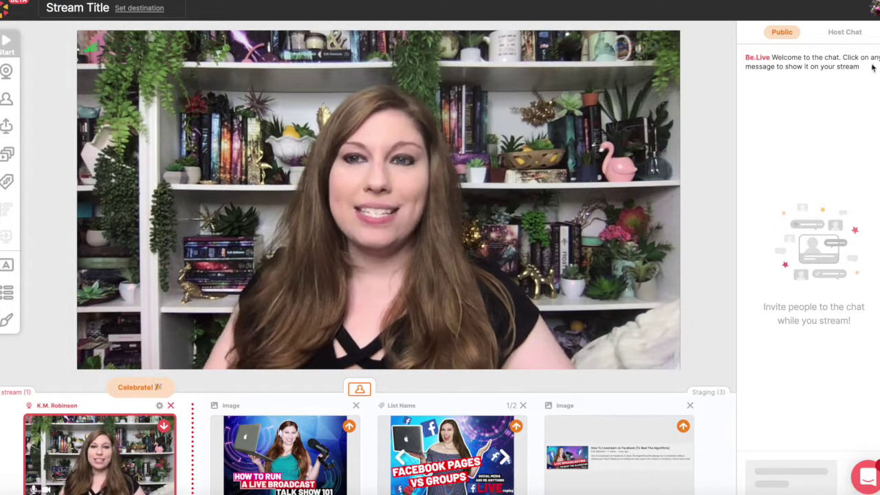
Show the host chat and its message field, and view the support messenger's home page before closing the messenger
click(846, 35)
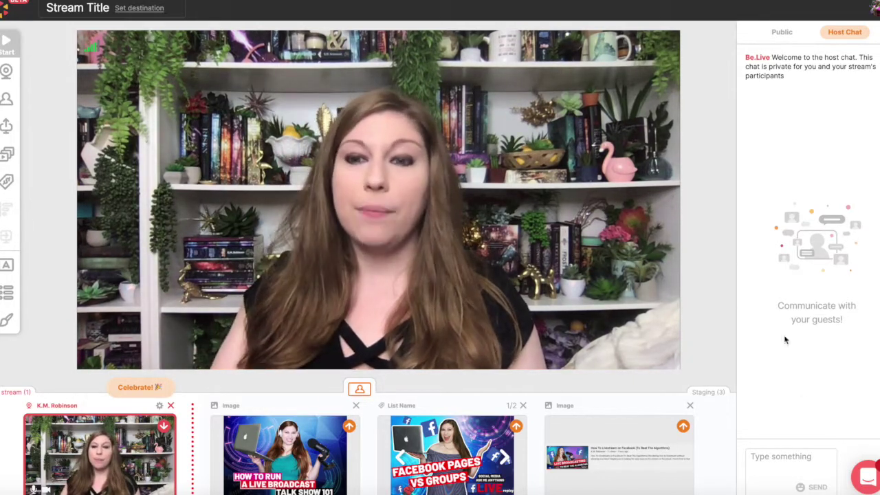
click(795, 457)
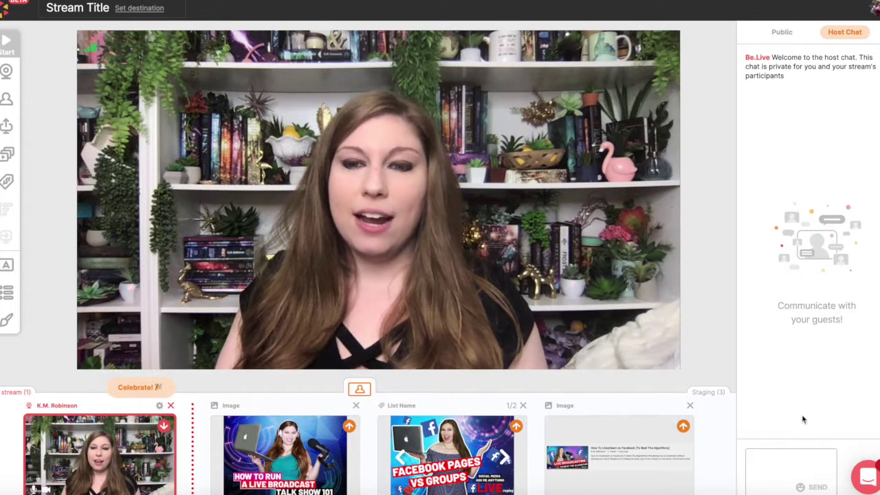
click(869, 483)
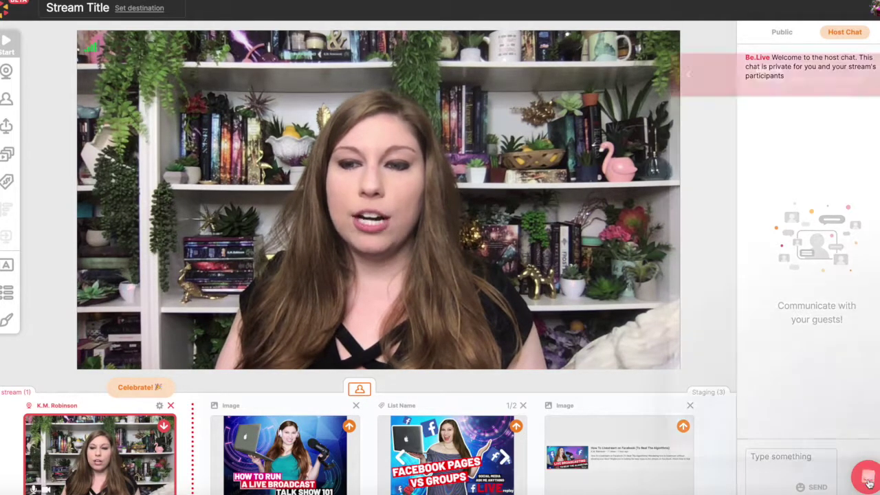
click(689, 66)
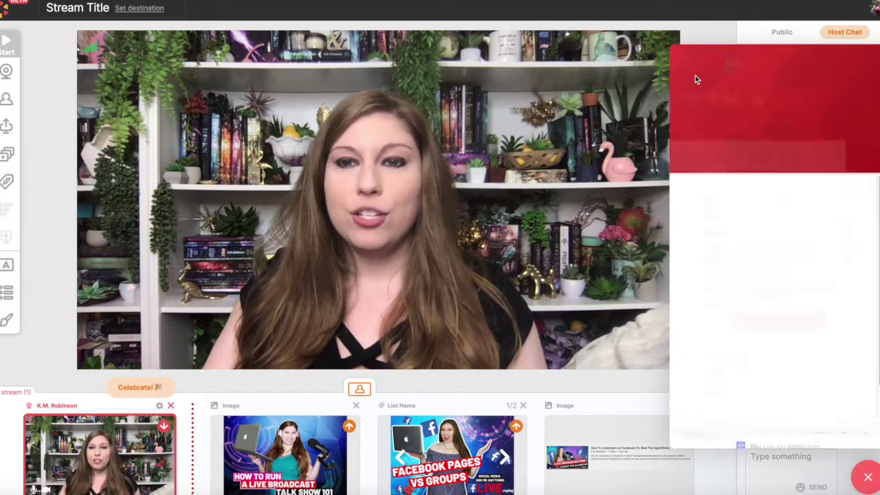
click(868, 474)
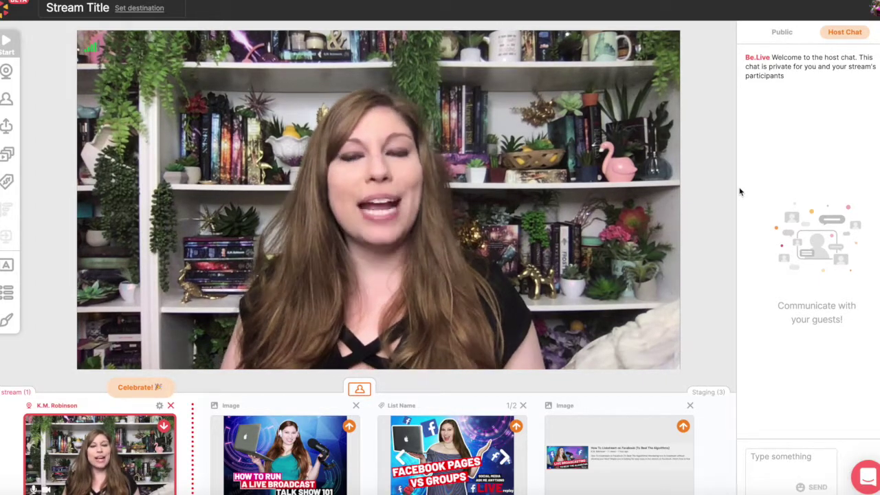
Apply the Smart Social Media Marketing overlay with the lower-left slogan and lower-right website address, and close the appearance settings
click(7, 320)
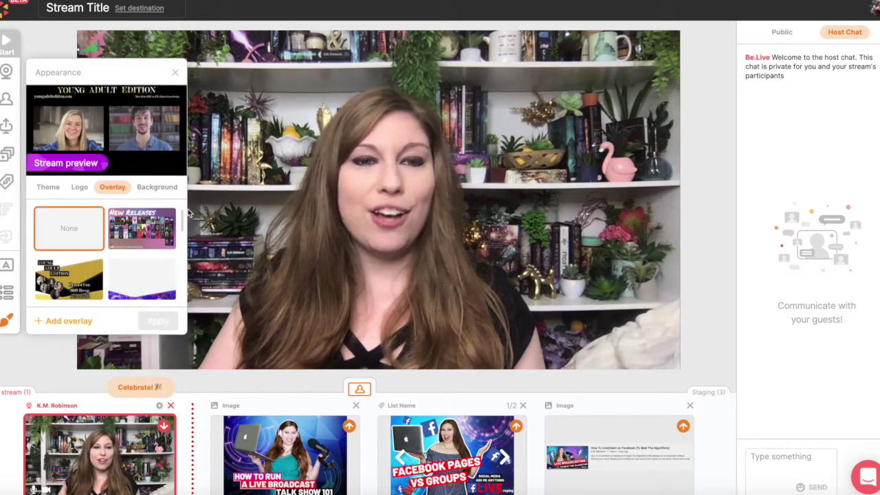
drag(183, 221, 182, 247)
scroll(138, 254, up, 2)
click(141, 237)
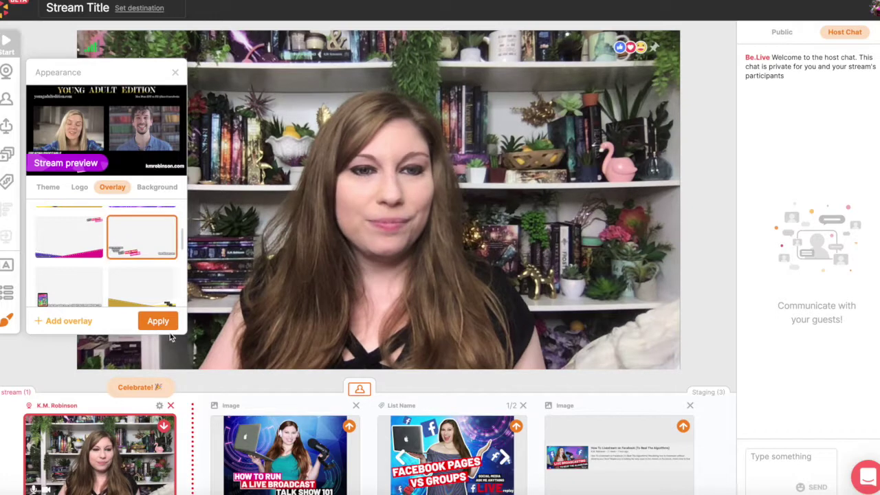
click(158, 321)
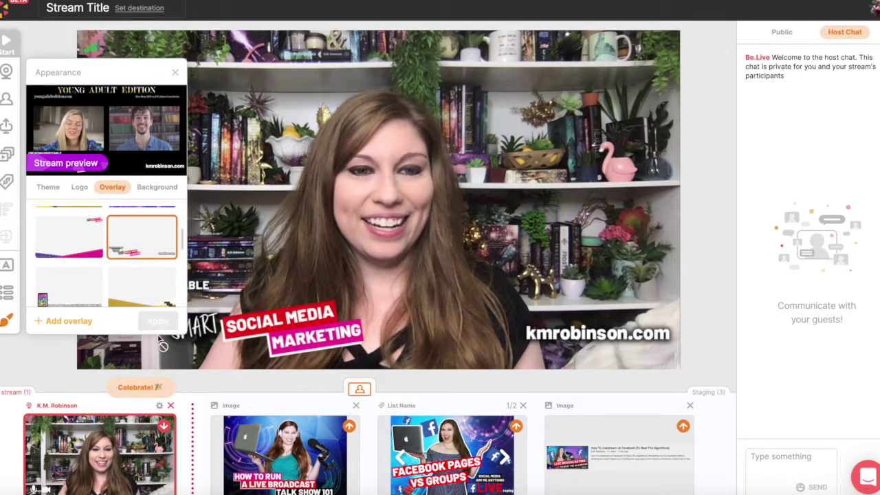
click(7, 320)
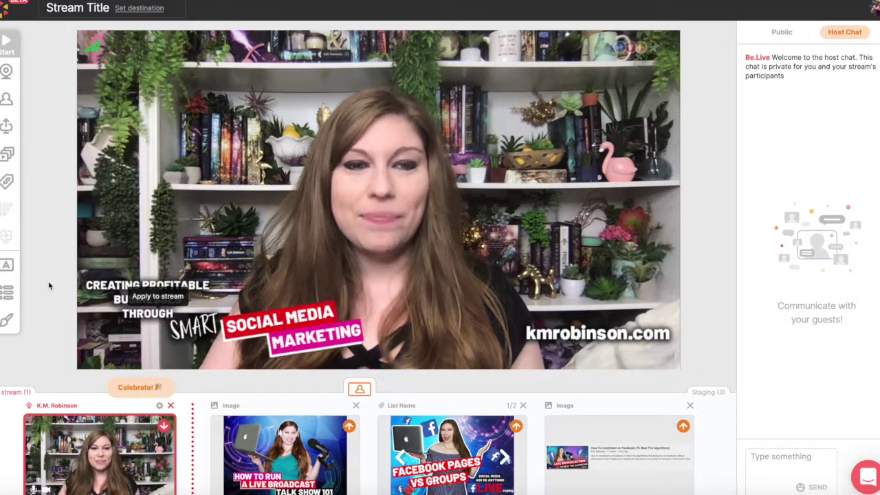